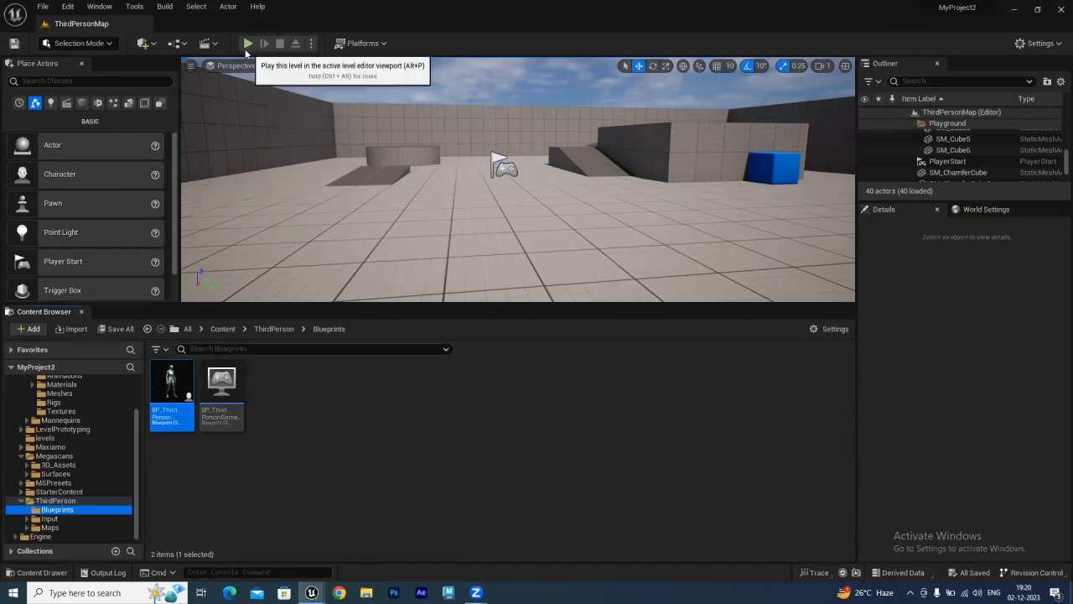
Play-test ThirdPersonMap, running the character around the level to examine the axe attached to its hand, and end the session.
key(alt+p)
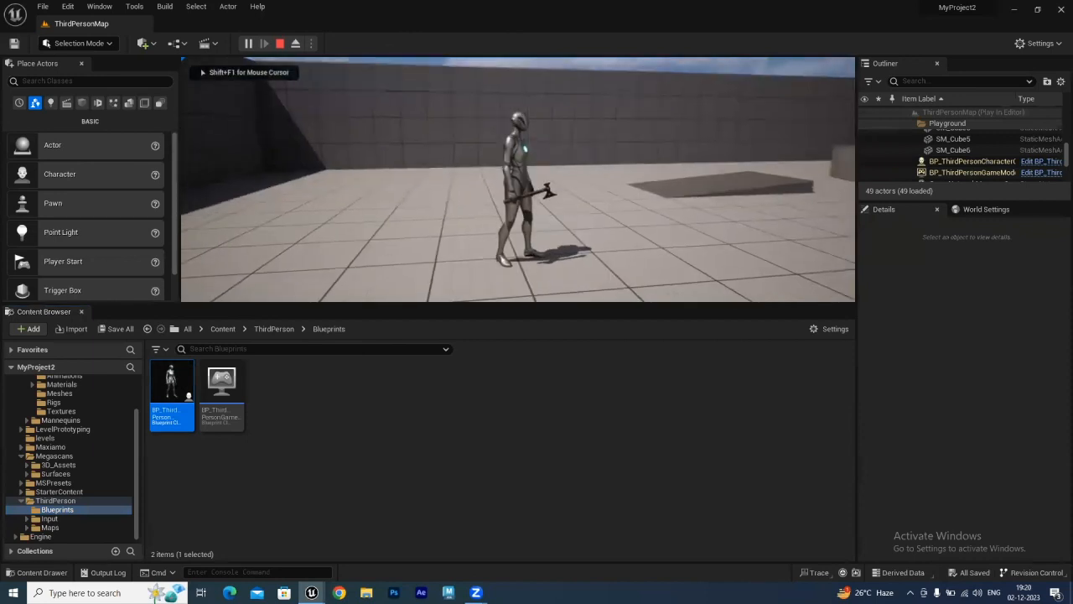
click(518, 180)
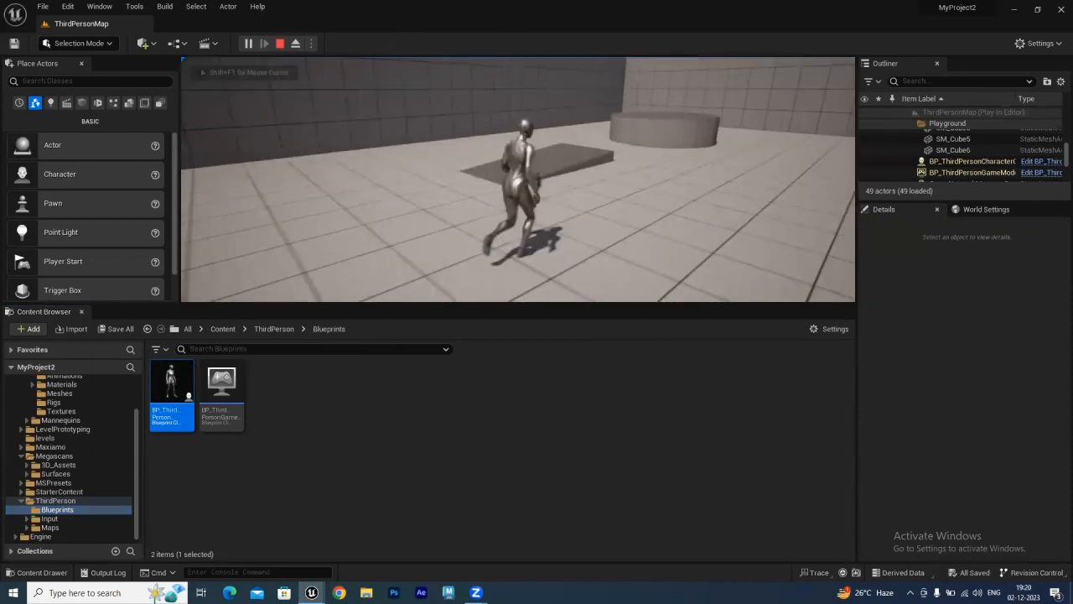
key(w)
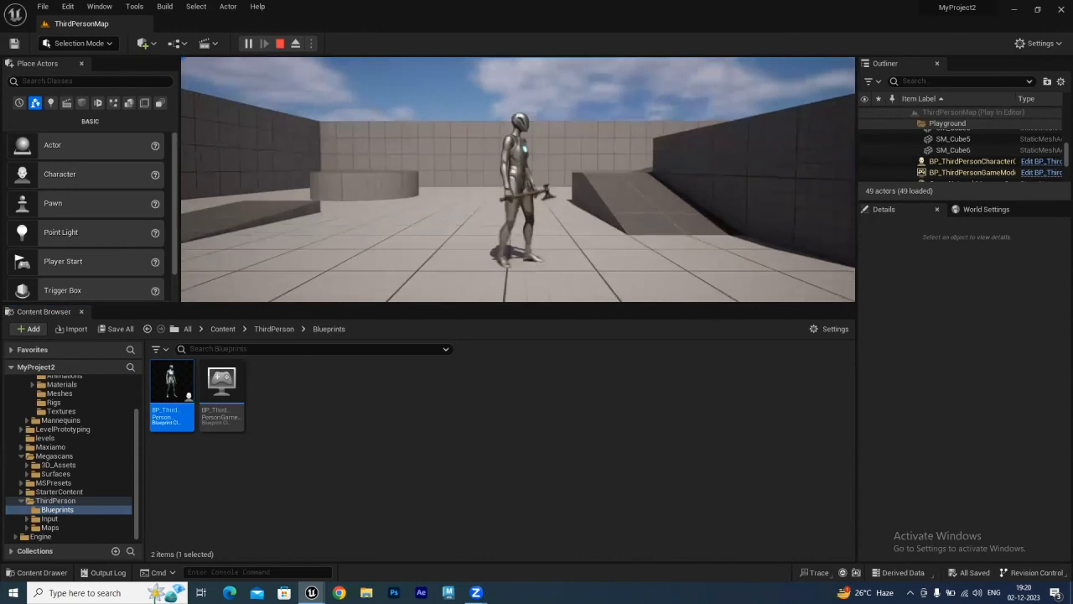
key(d)
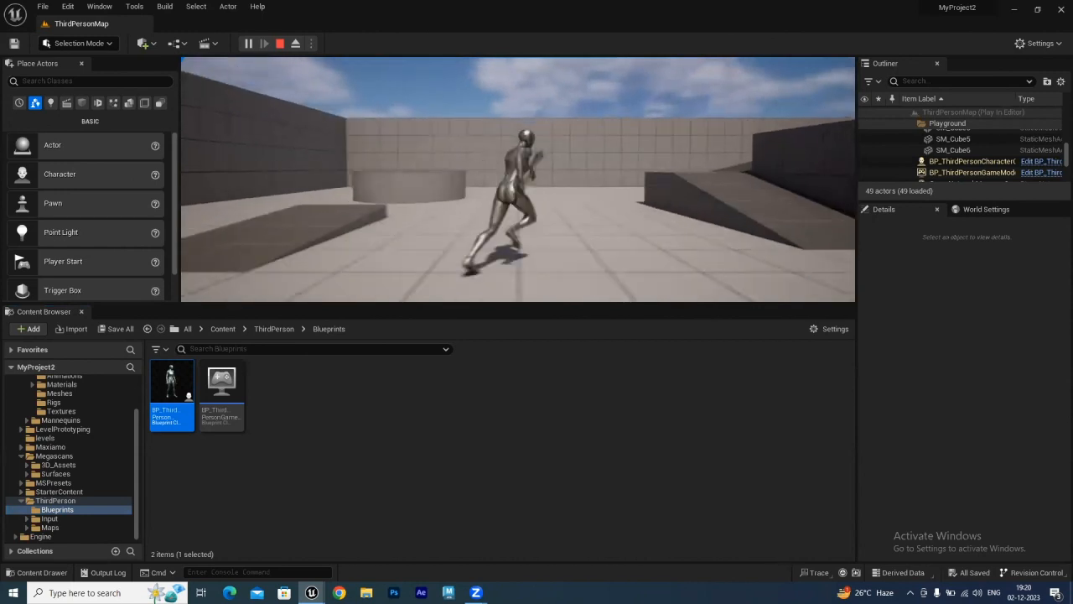
key(a)
key(d)
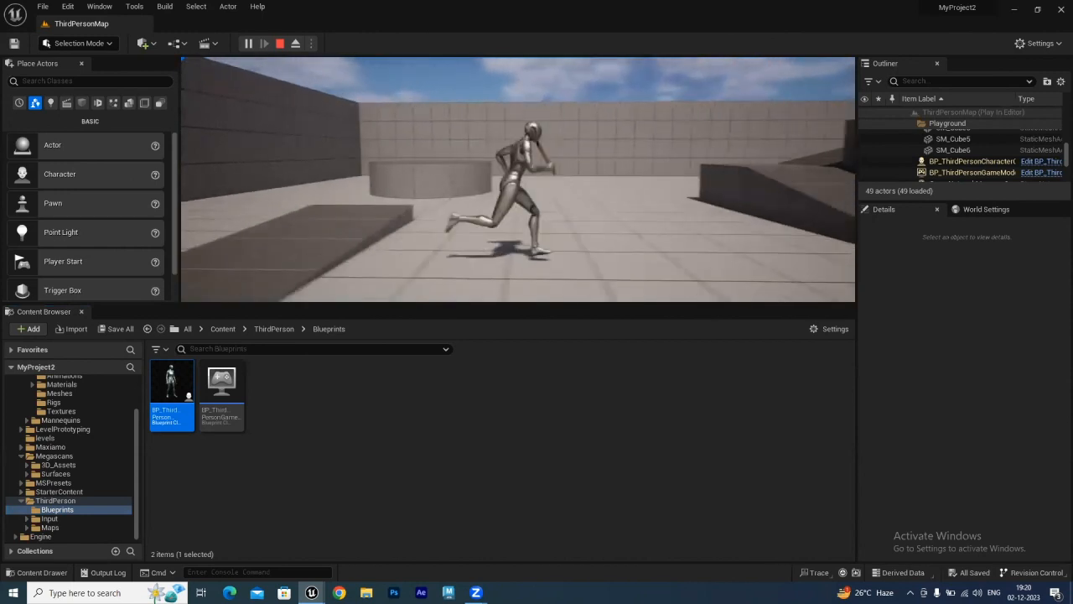
key(s)
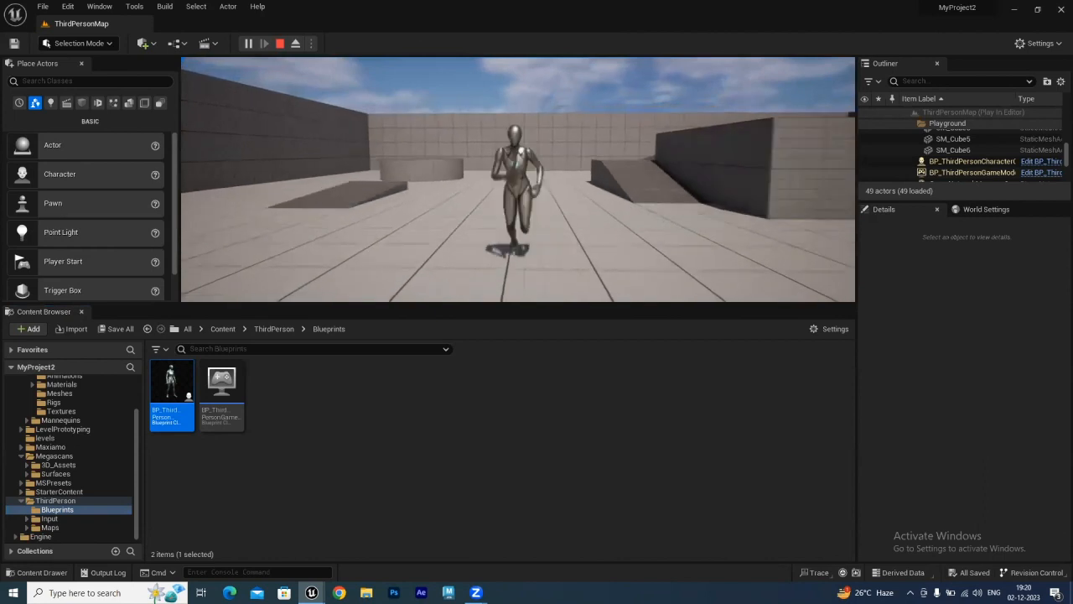
key(d)
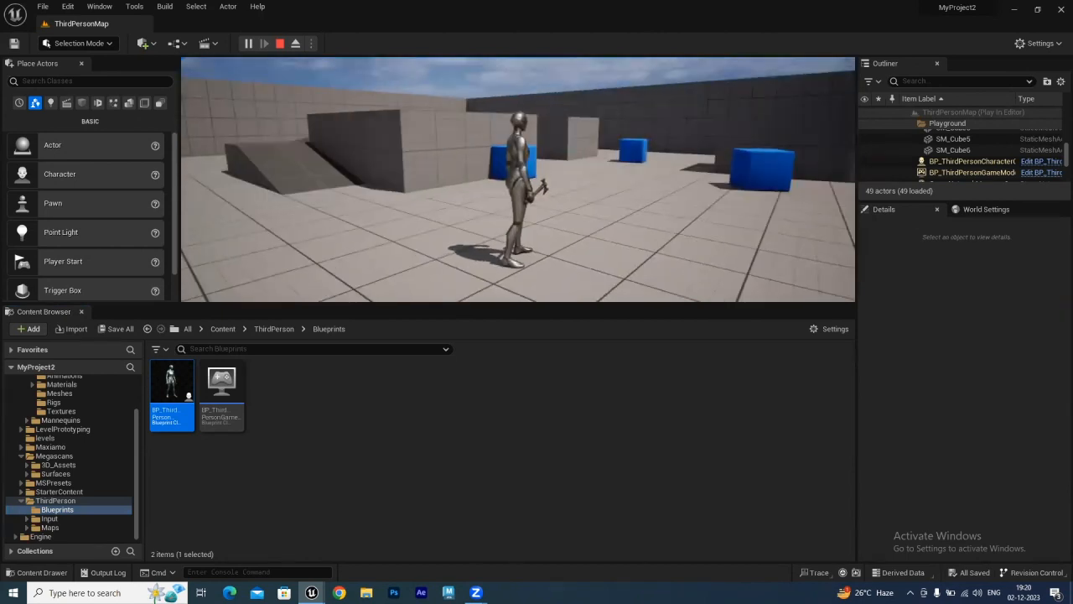
key(d)
key(w)
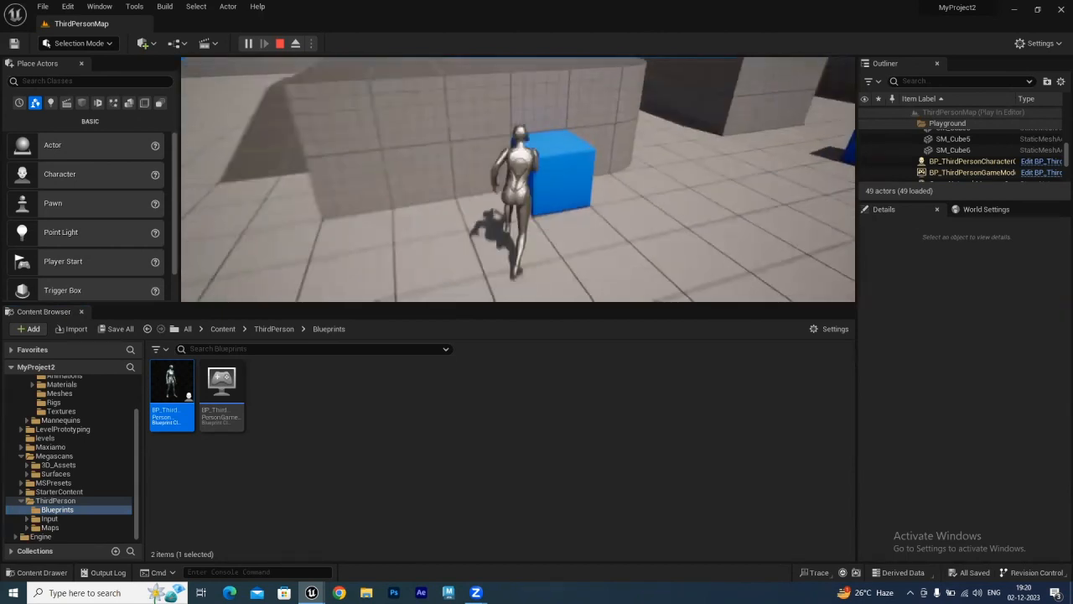
key(a)
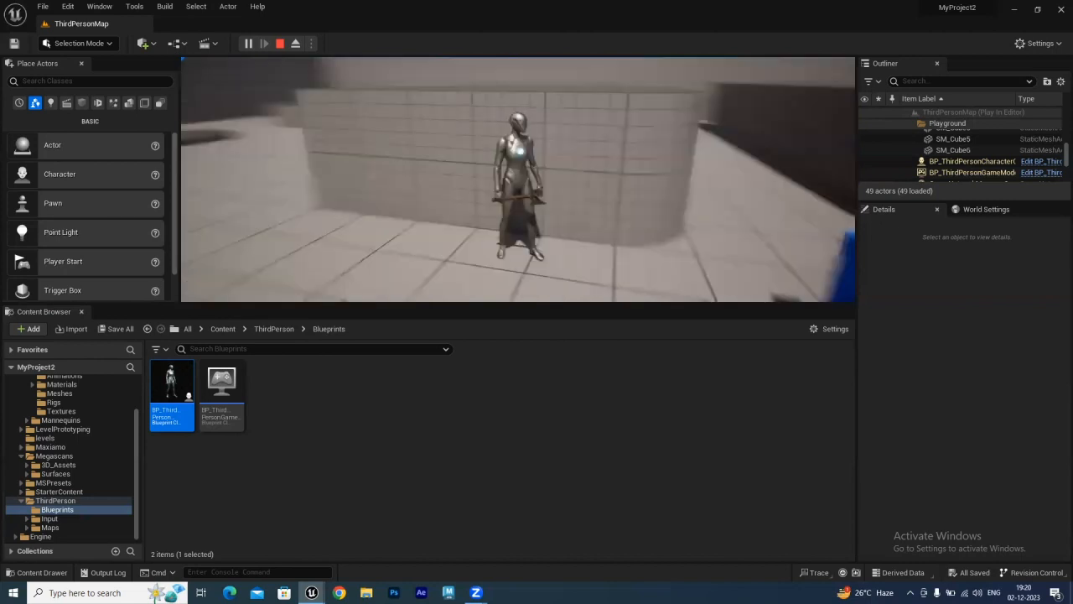
key(w)
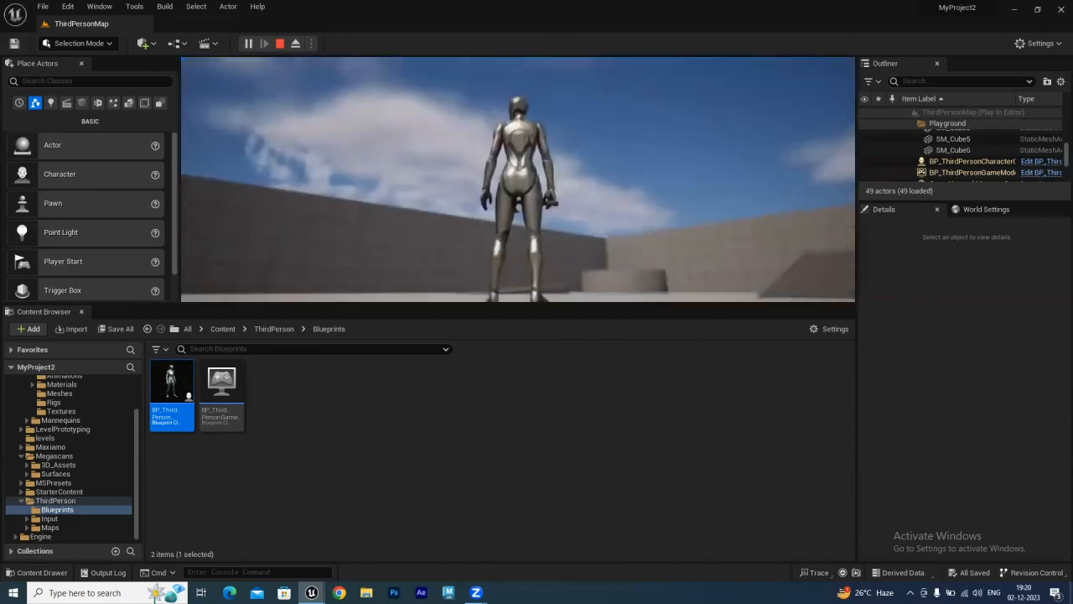
key(Escape)
Create a new Blank games project named attachprop with starter content in E:\Unreal\Classes\Animation.
click(41, 7)
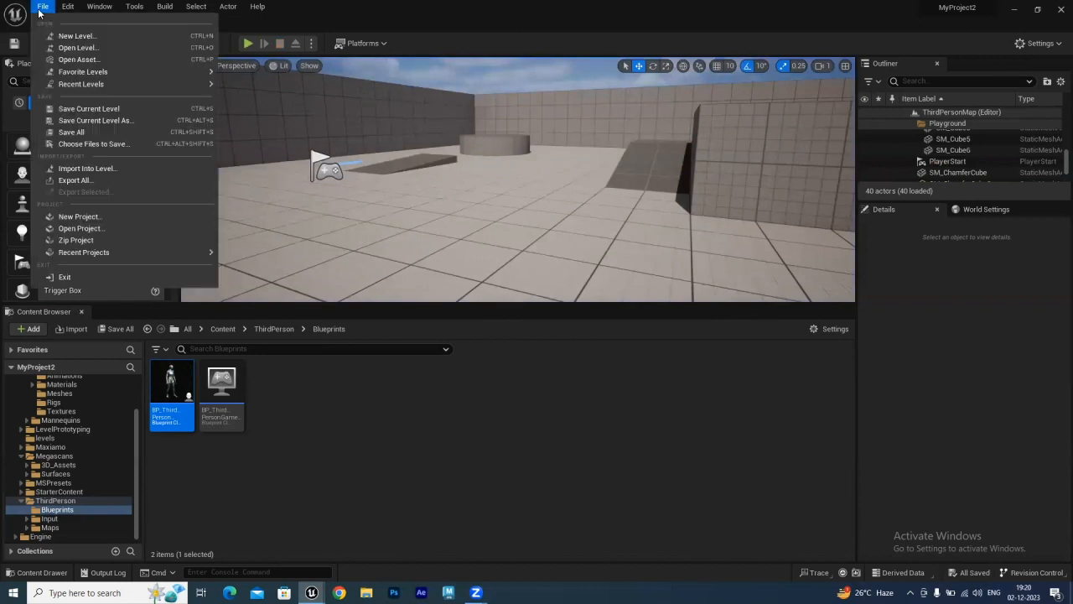
click(78, 217)
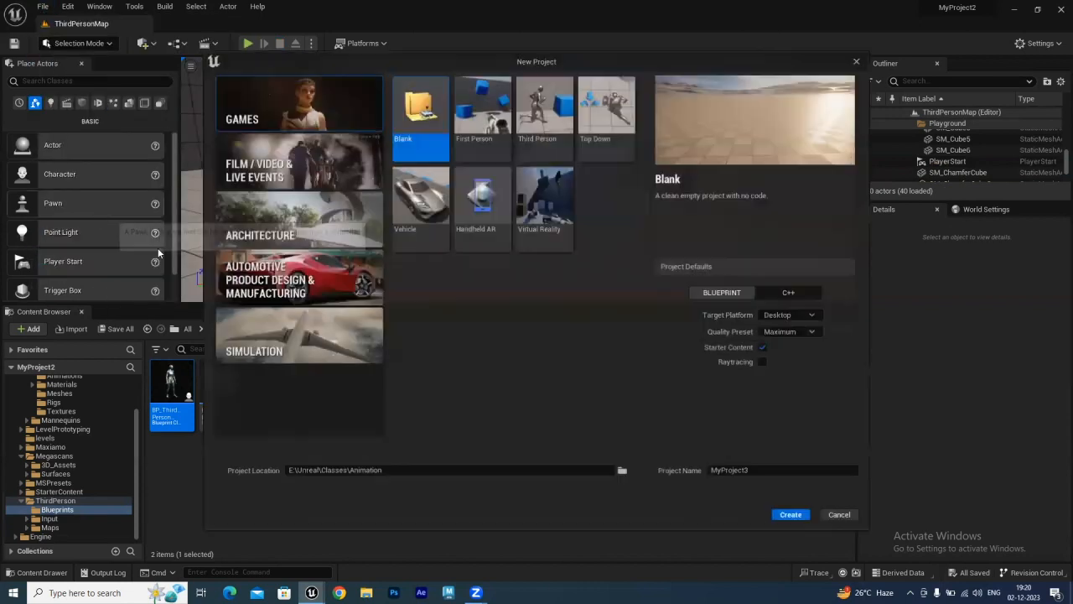
click(543, 117)
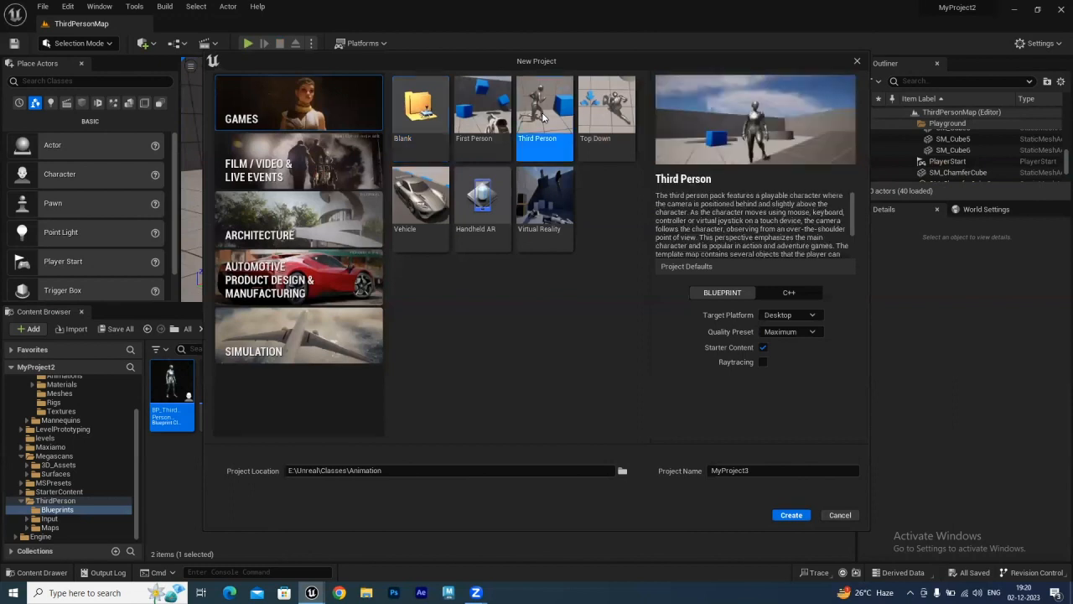
click(438, 128)
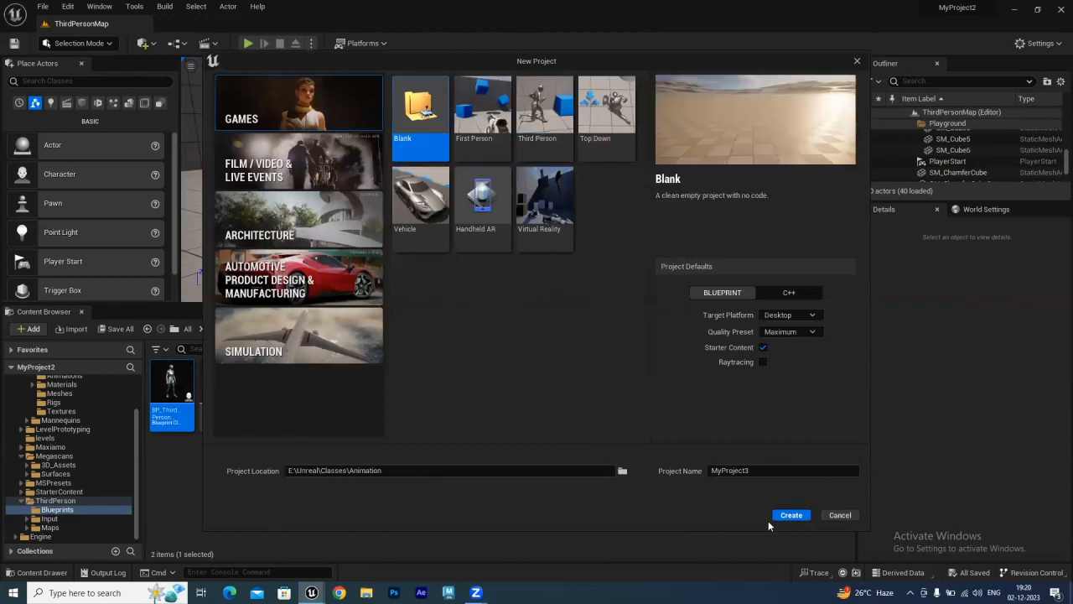
text(attachprop)
click(800, 518)
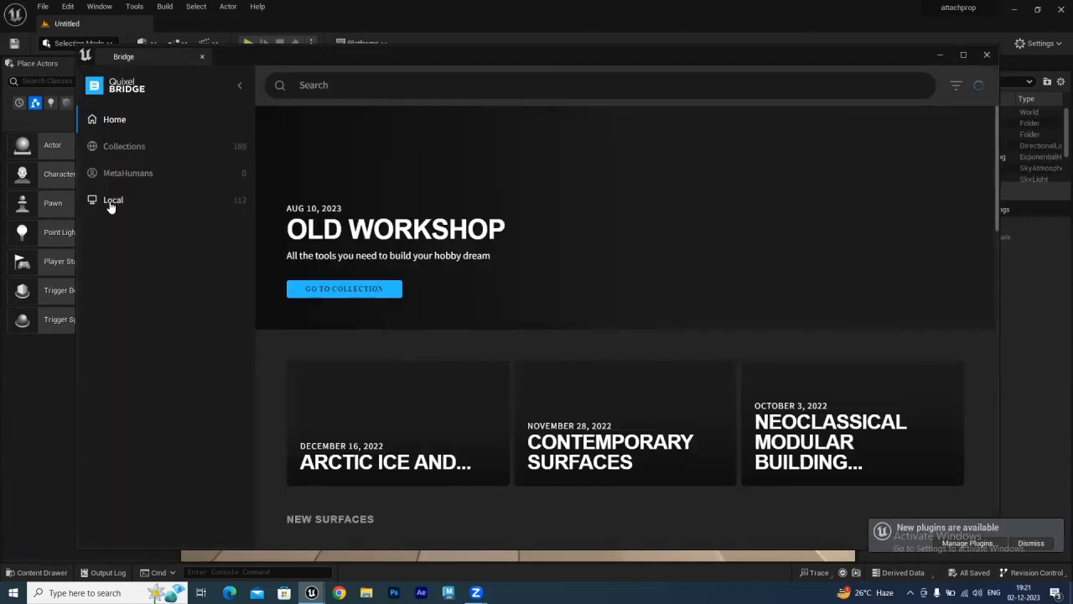
Add the War Hammer Axe from the local Megascans assets in Quixel Bridge to the project at Medium Quality.
click(110, 202)
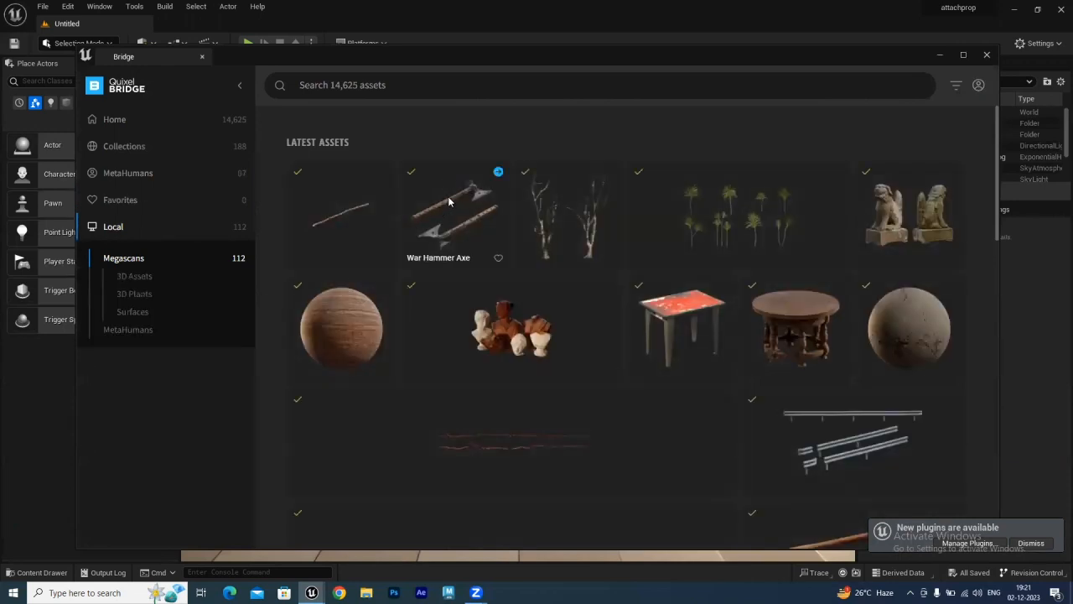
click(449, 202)
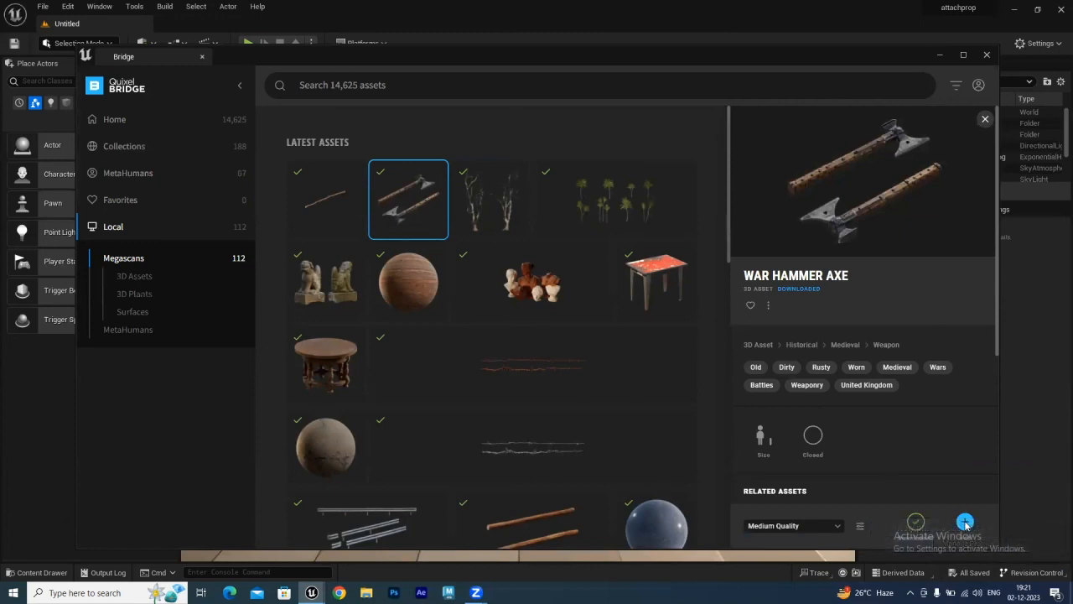
click(939, 55)
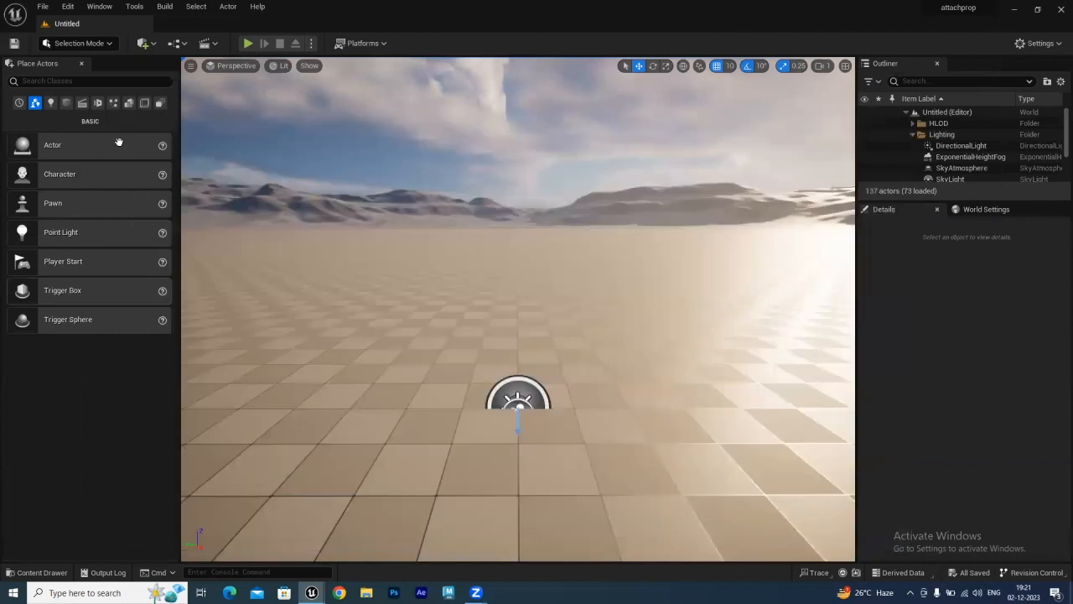
Load the saved editor layout with the Content Browser docked below the viewport and go to the top-level Content folder.
click(71, 8)
mouse_move(99, 7)
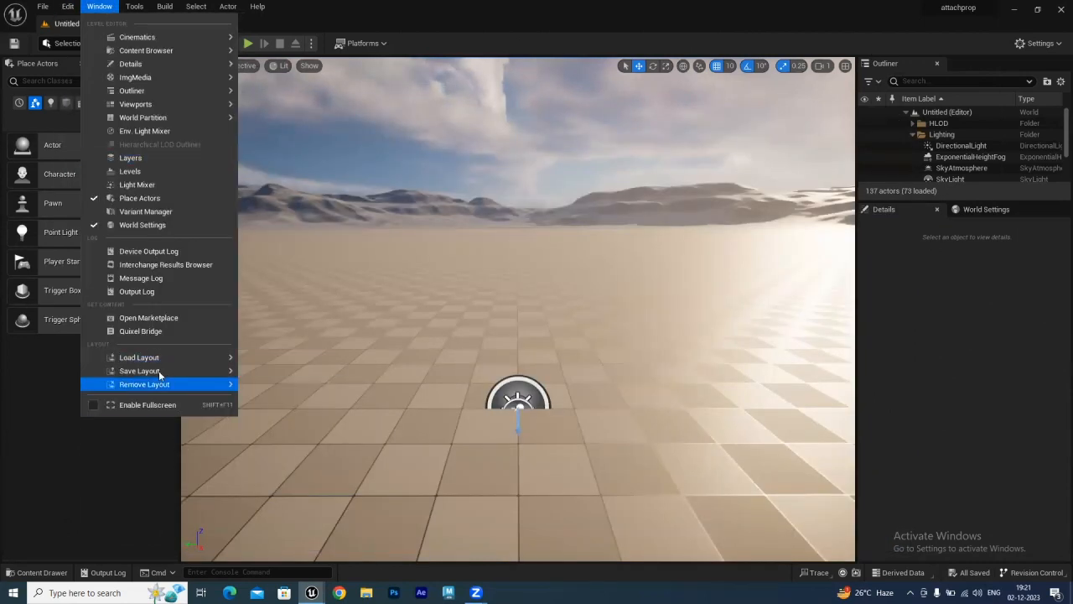
mouse_move(159, 358)
click(285, 386)
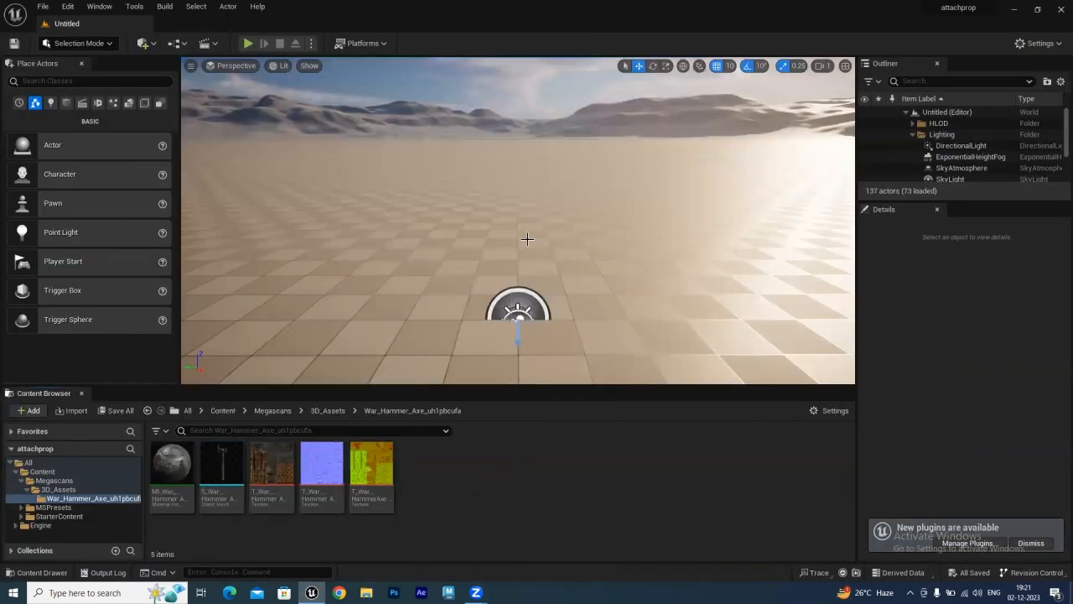
right_drag(638, 222, 641, 220)
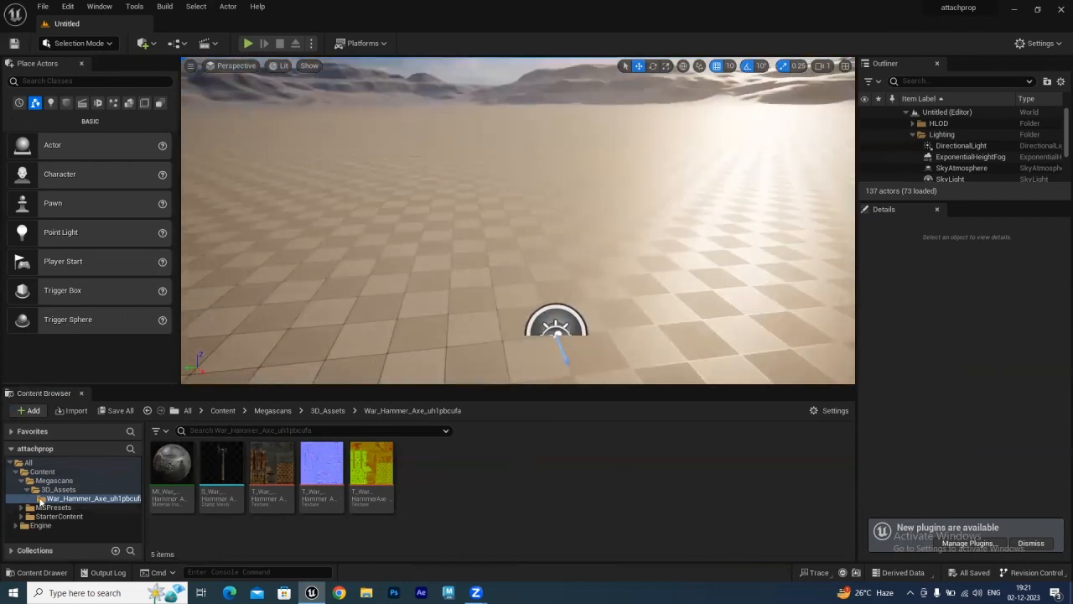
click(20, 481)
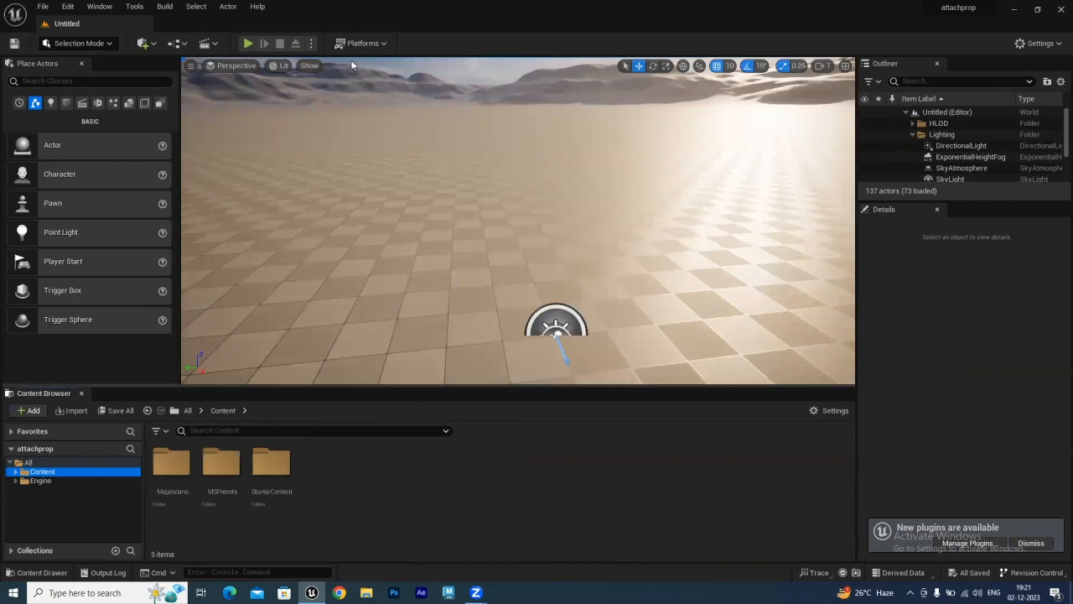
Play-test the blank level to check its default pawn, and end the session.
click(248, 43)
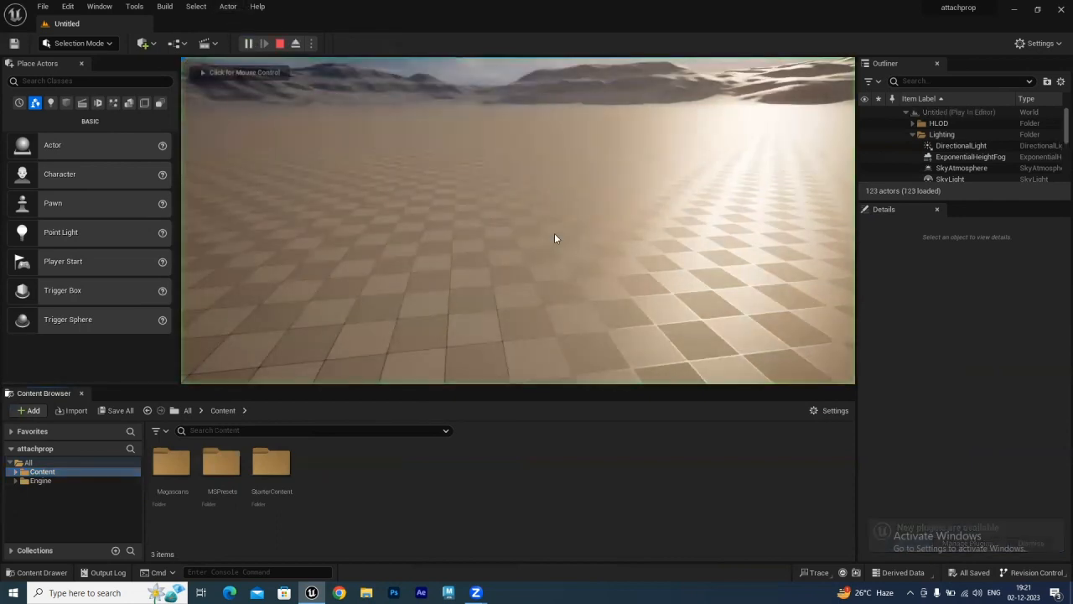
click(554, 238)
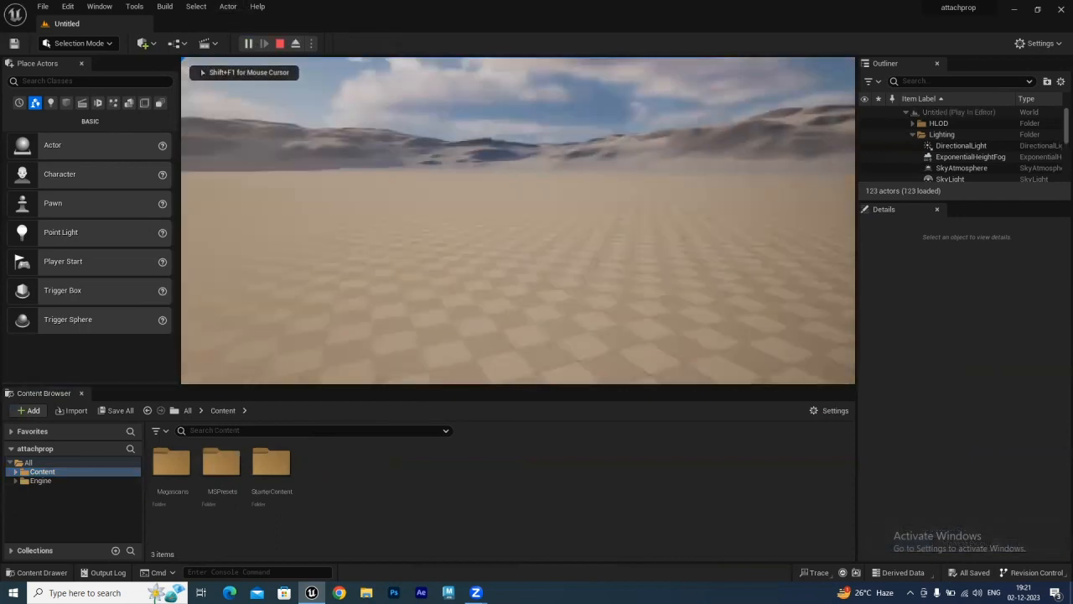
key(Escape)
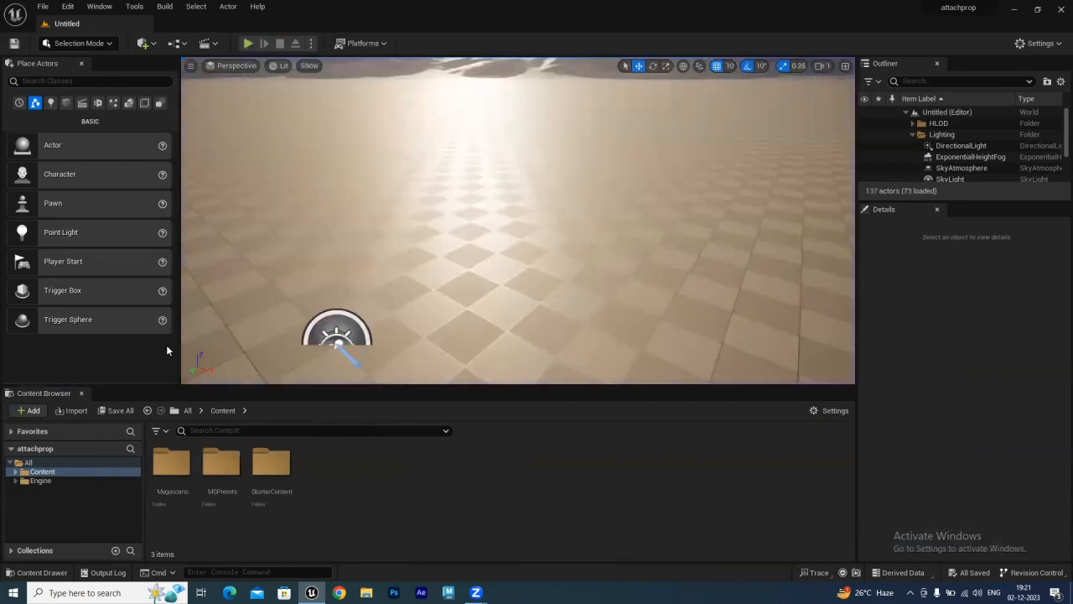
Add the Third Person Blueprint feature pack to the project.
click(23, 412)
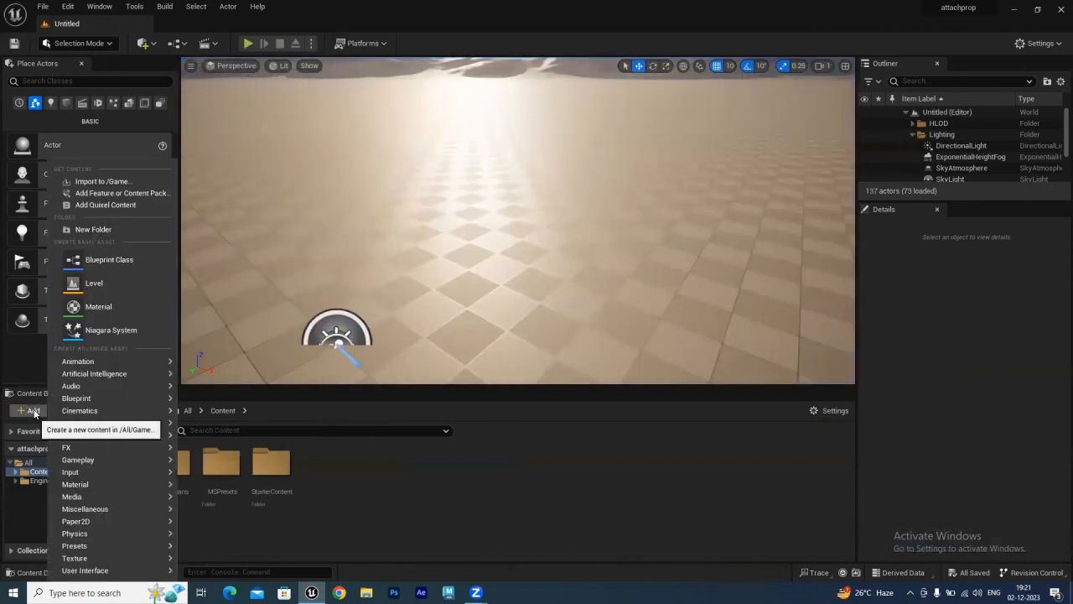
click(102, 195)
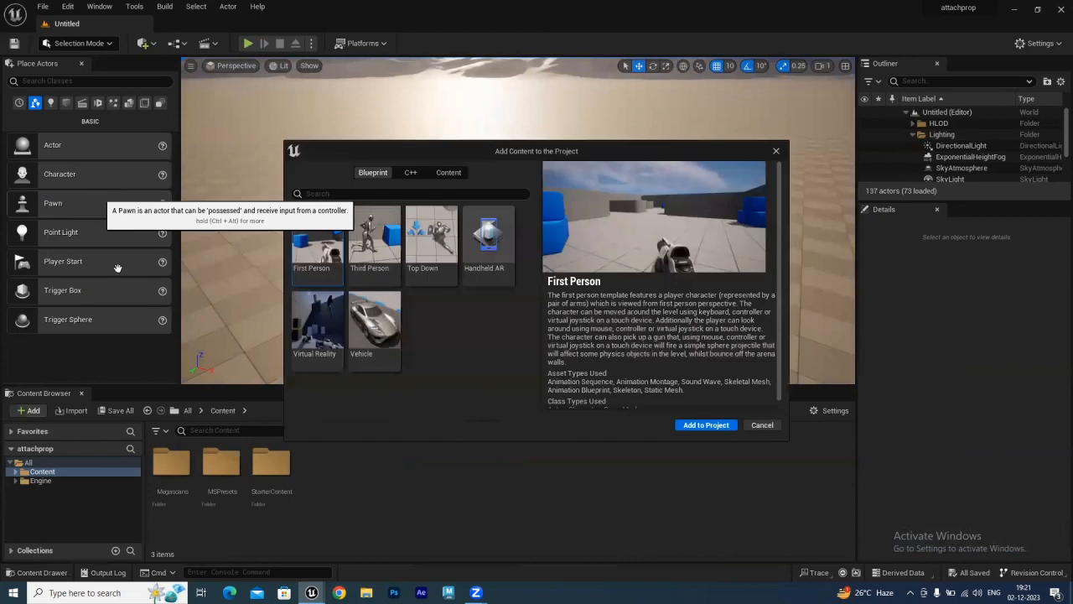
click(386, 256)
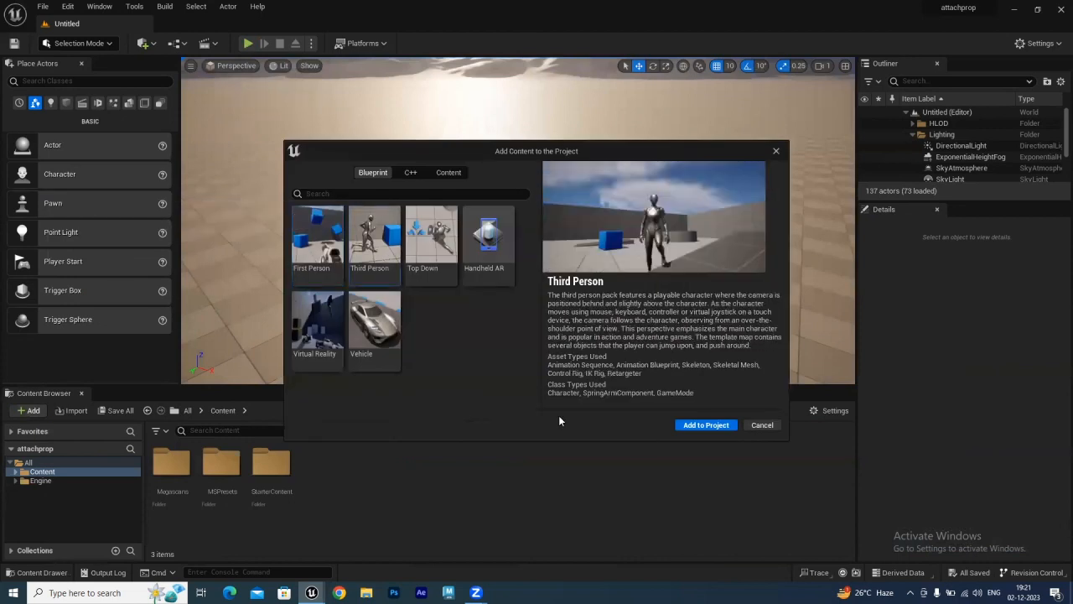
click(718, 424)
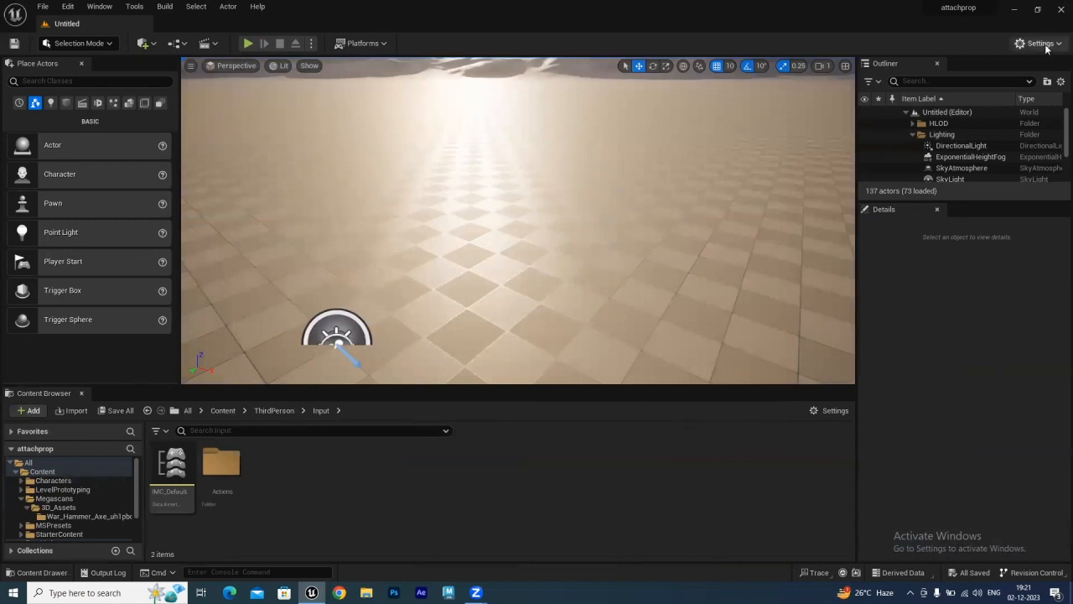
Set the level's GameMode Override to BP_ThirdPersonGameMode in the world settings.
click(1041, 44)
click(965, 76)
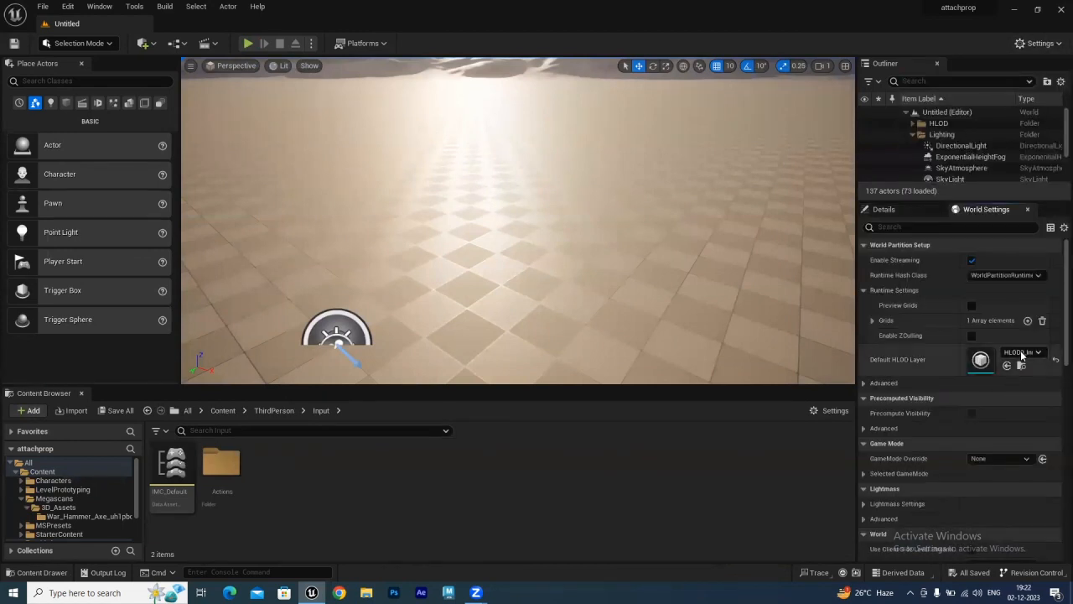
click(996, 459)
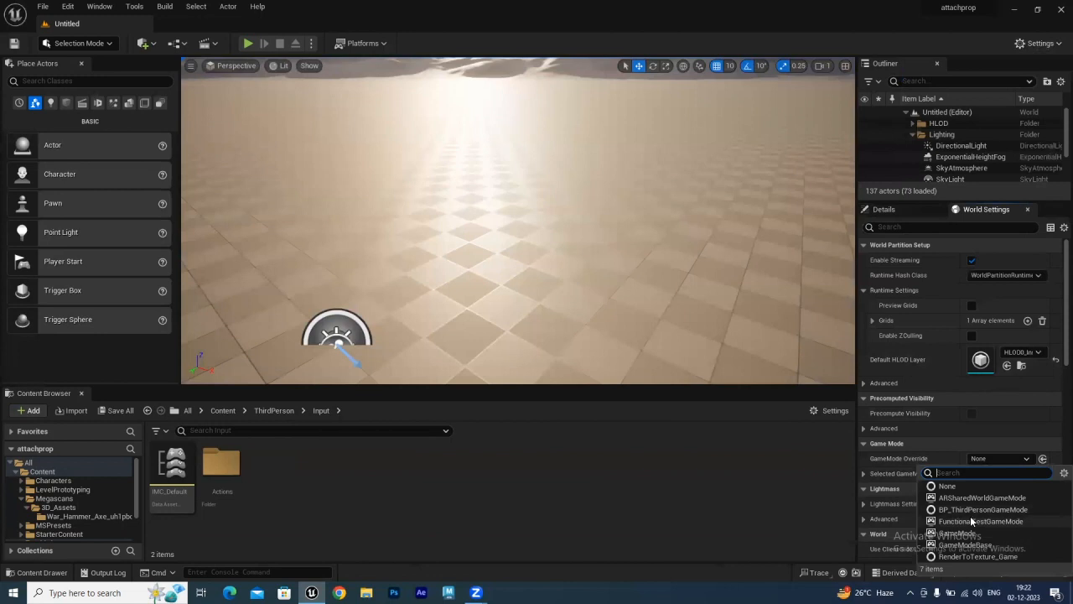
click(982, 509)
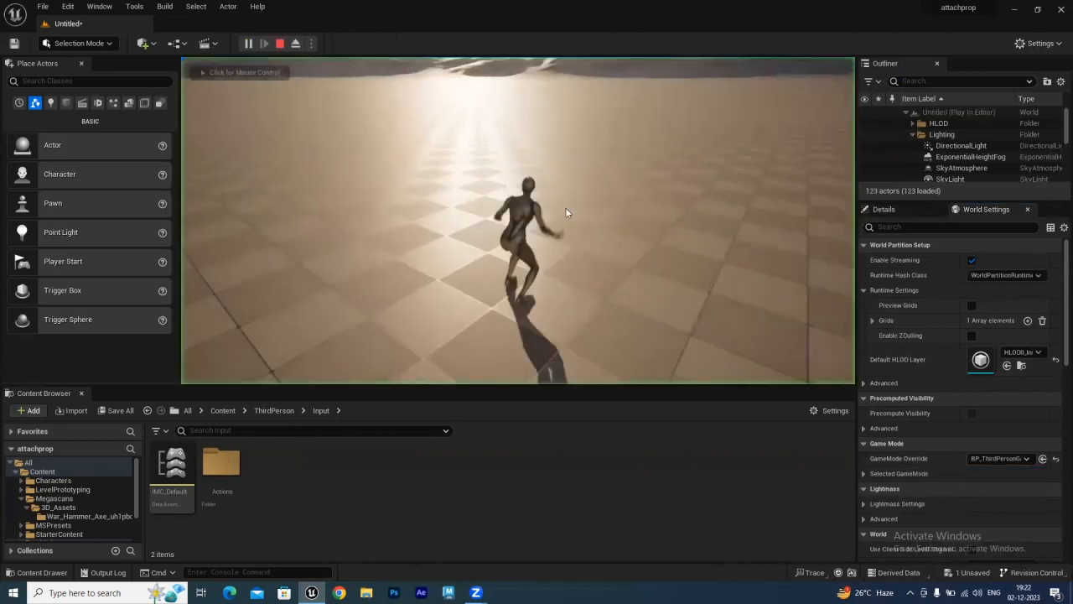
Play-test the level by running the third-person character around in several directions, and end the session.
click(566, 208)
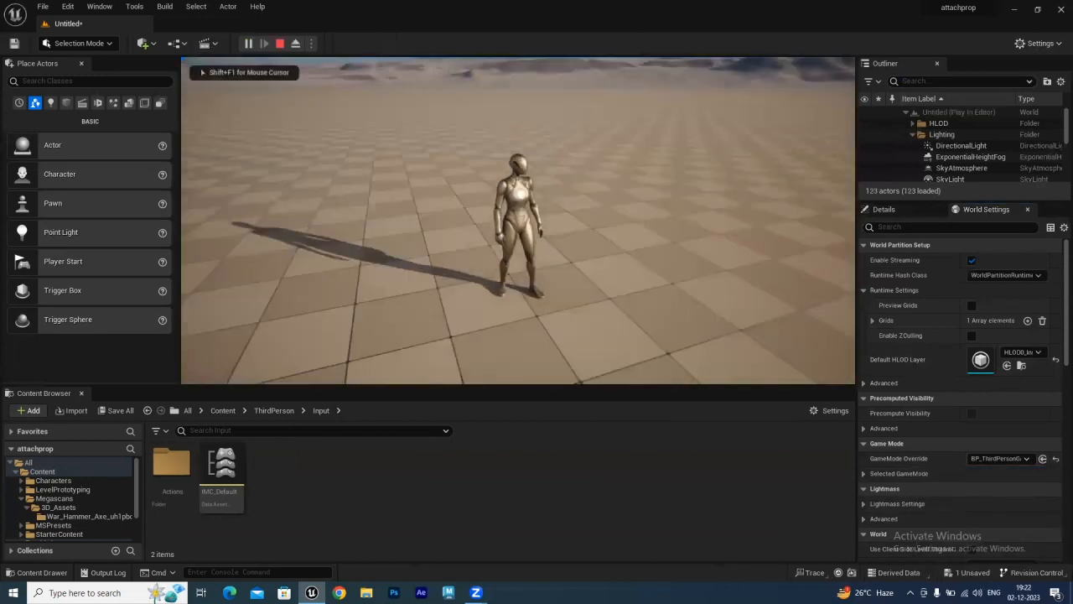
key(w)
key(d)
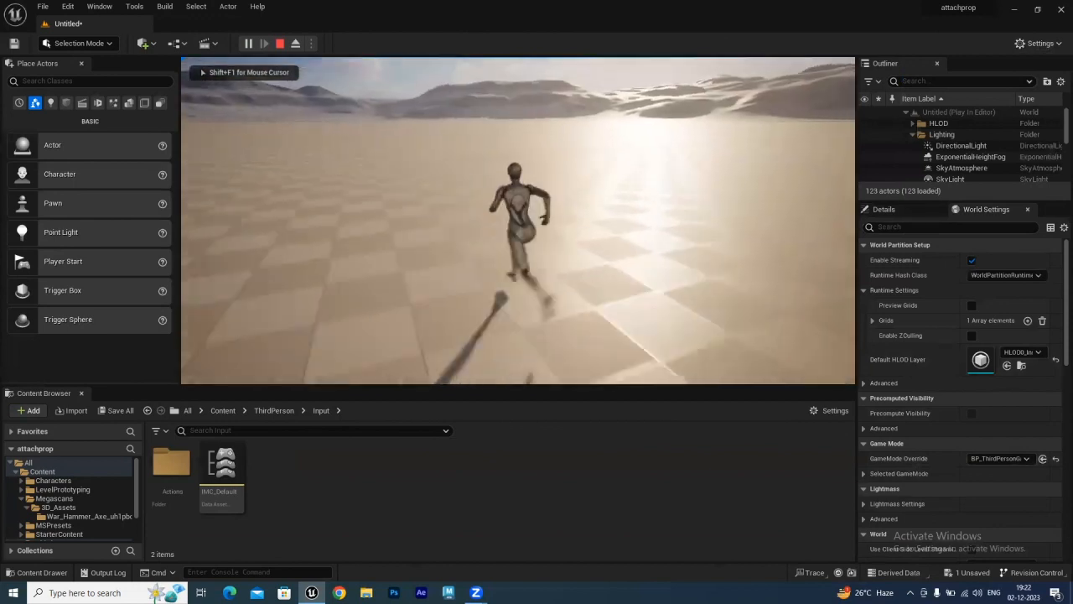
key(a)
key(d)
key(w)
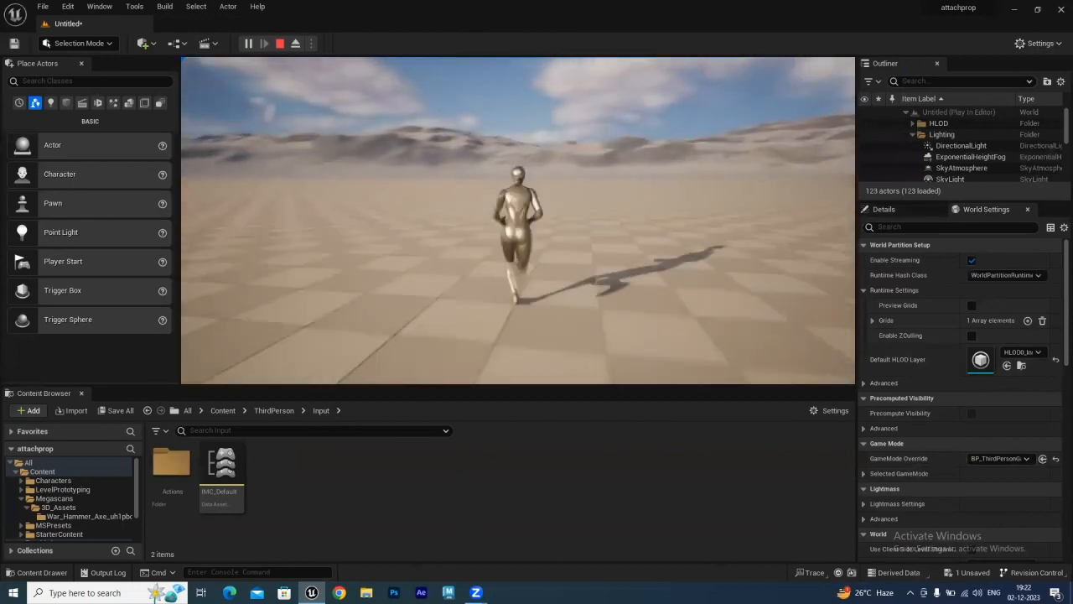
key(a)
key(d)
key(a)
key(s)
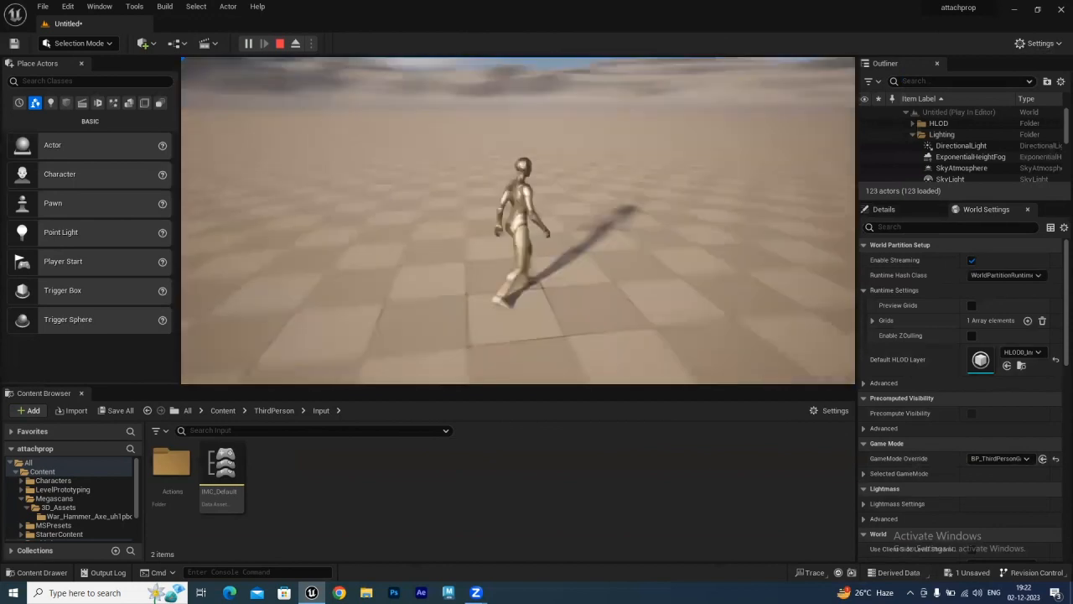
key(w)
key(s)
key(a)
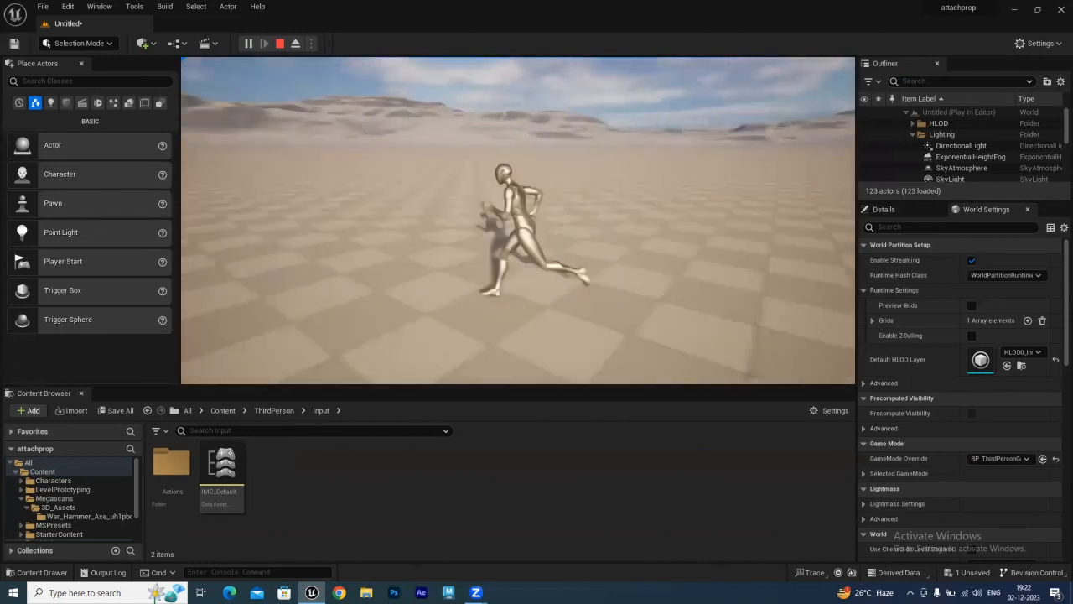
key(d)
key(a)
key(s)
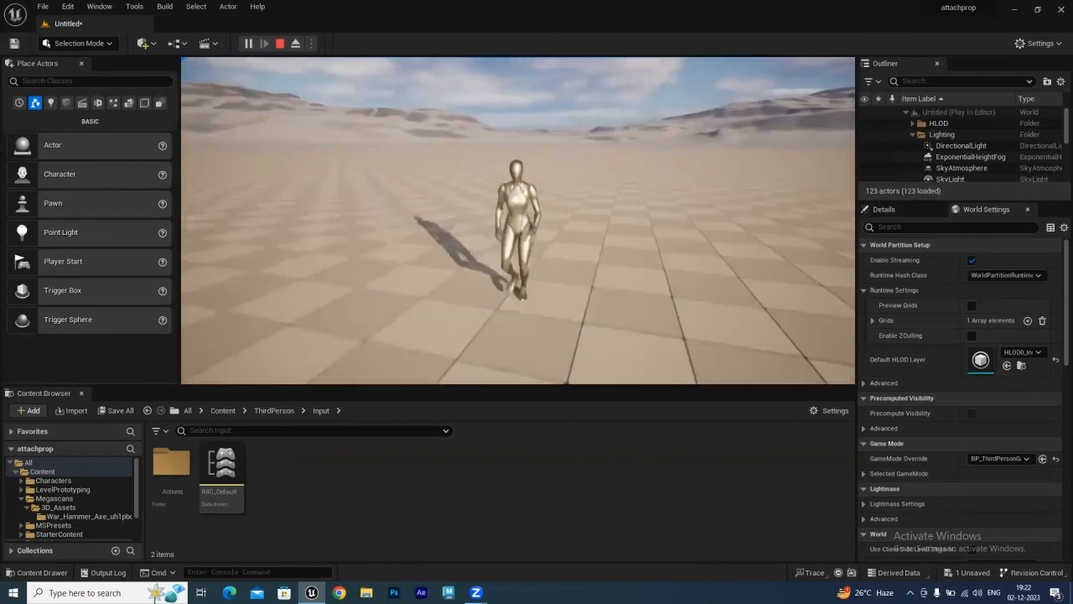
key(Escape)
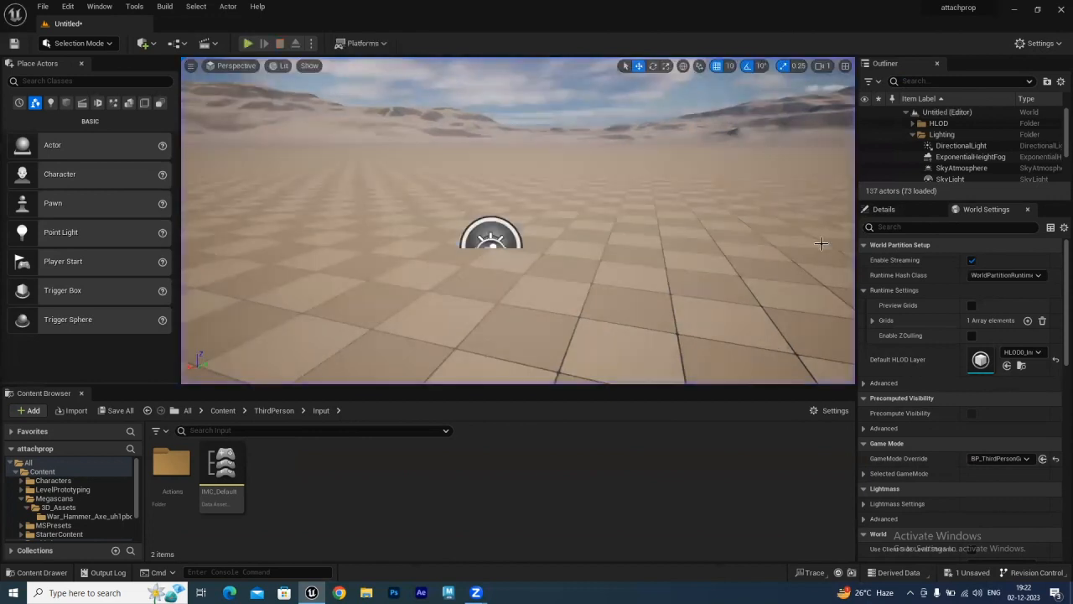
Open BP_ThirdPersonCharacter from the ThirdPerson Blueprints folder and show its 3D viewport.
drag(474, 385, 475, 308)
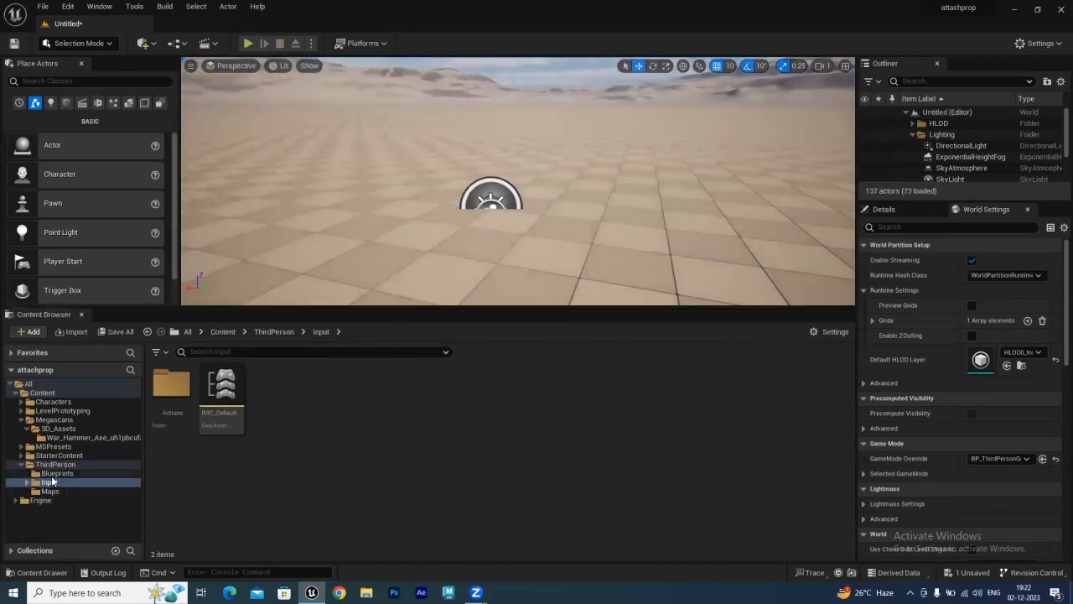
click(55, 473)
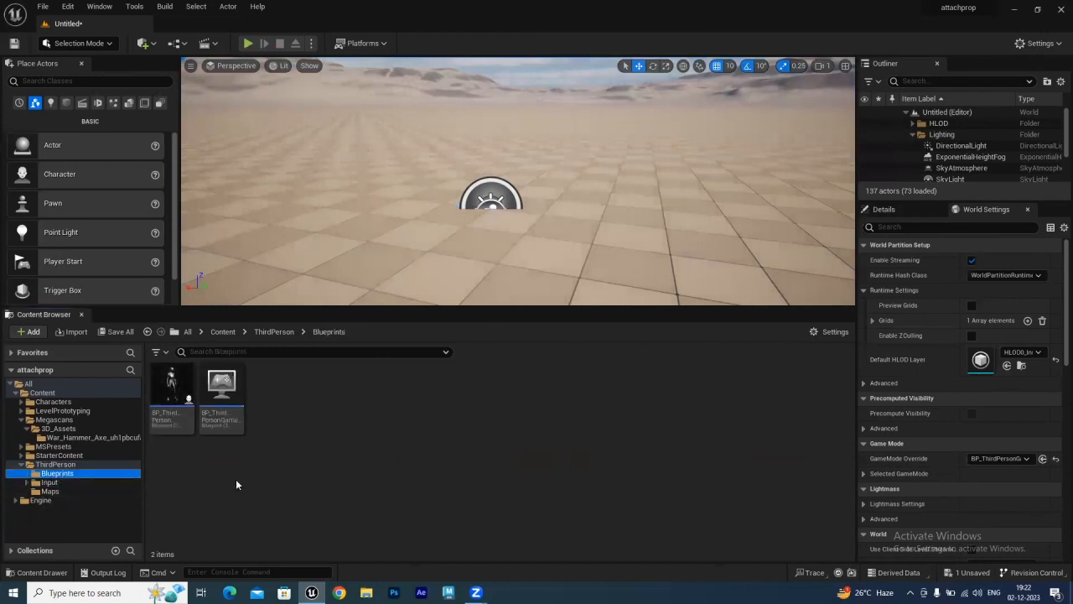
click(170, 386)
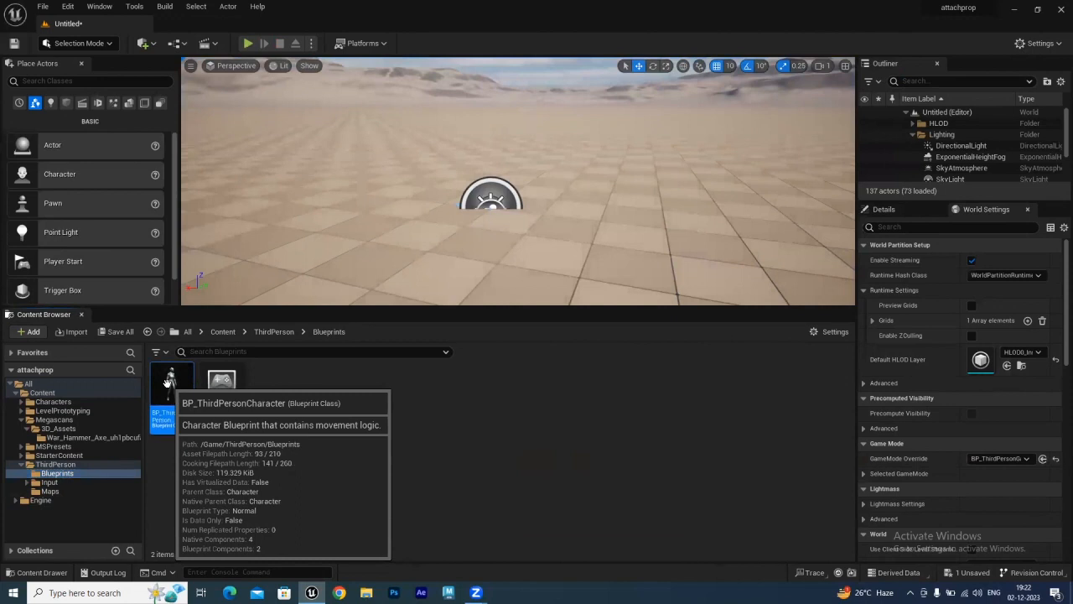
double_click(169, 386)
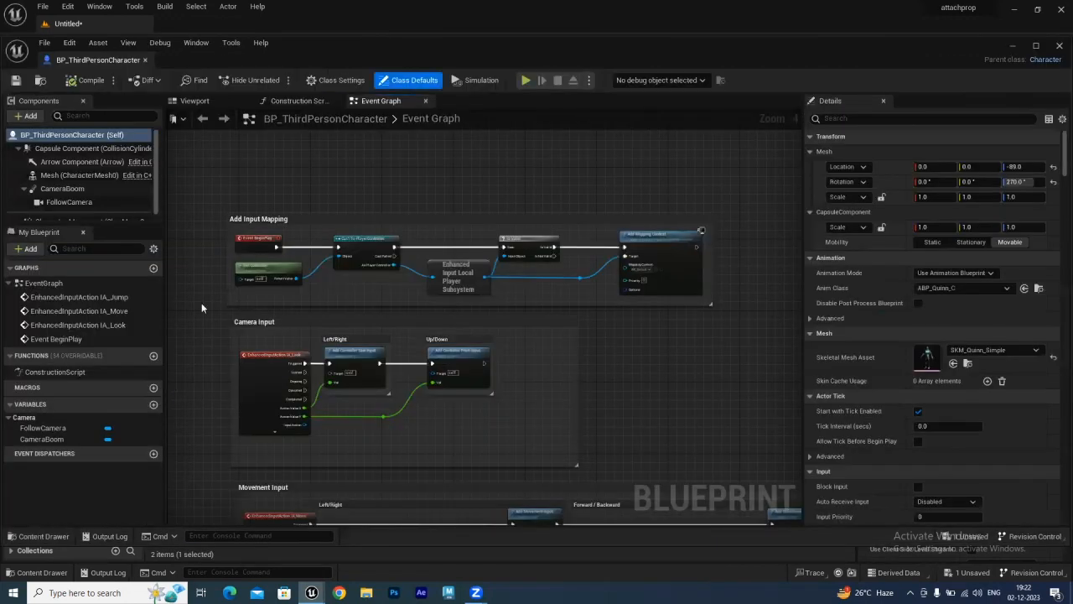
click(194, 102)
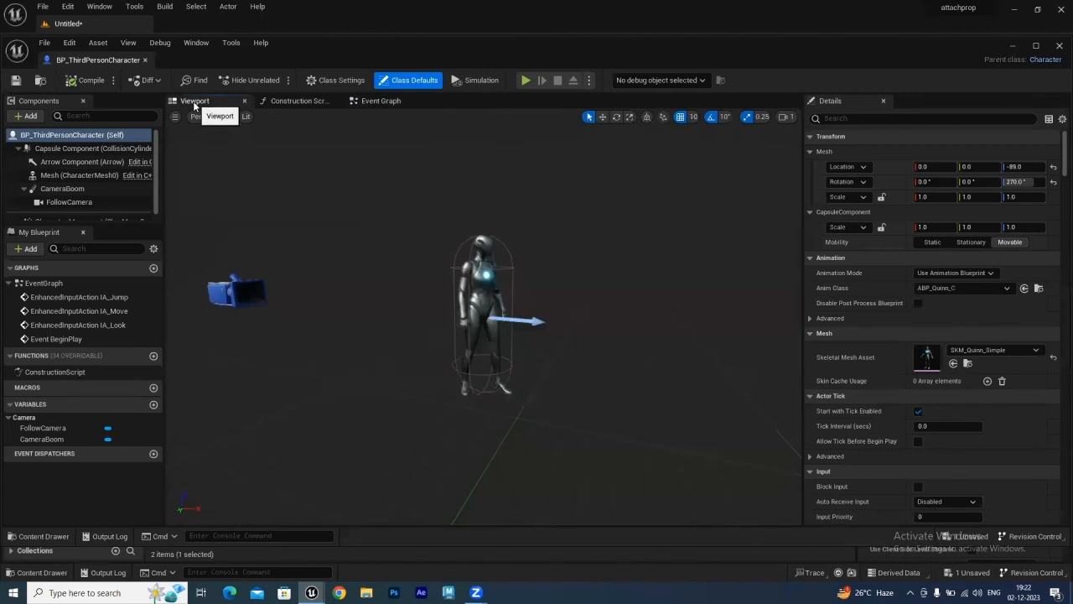
Examine the capsule component's shape, navigation, physics and collision properties in the character blueprint.
click(18, 148)
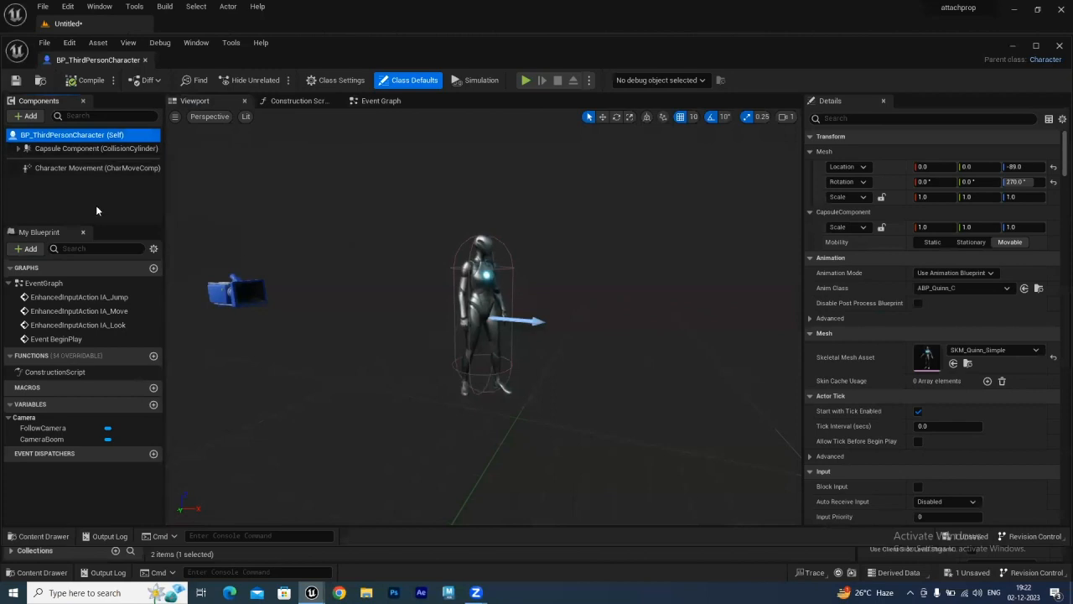
click(453, 265)
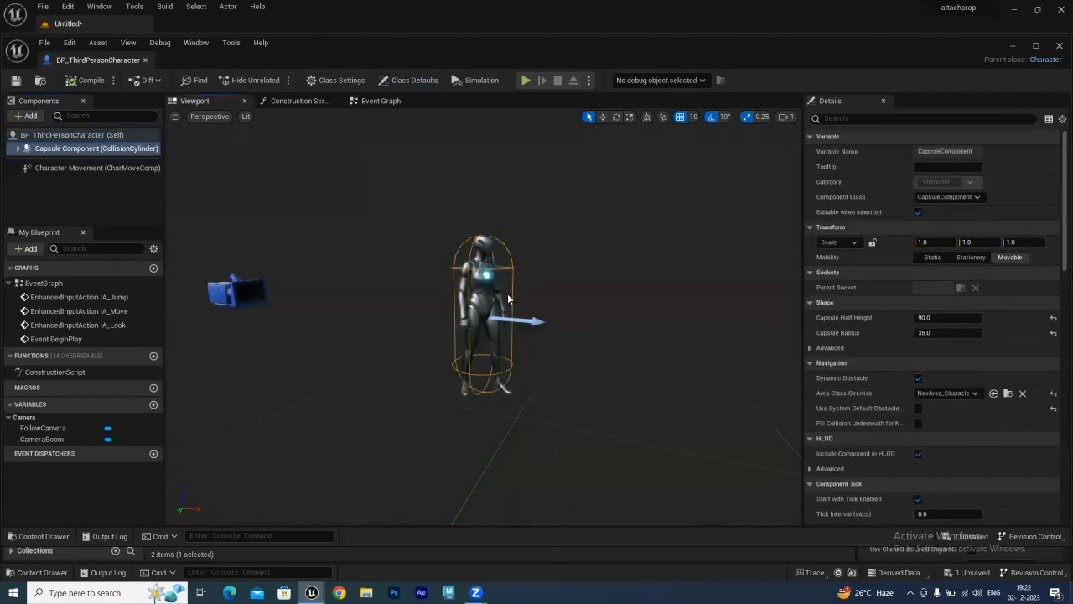
mouse_move(1058, 261)
mouse_down()
mouse_move(1057, 317)
mouse_move(1057, 244)
mouse_up()
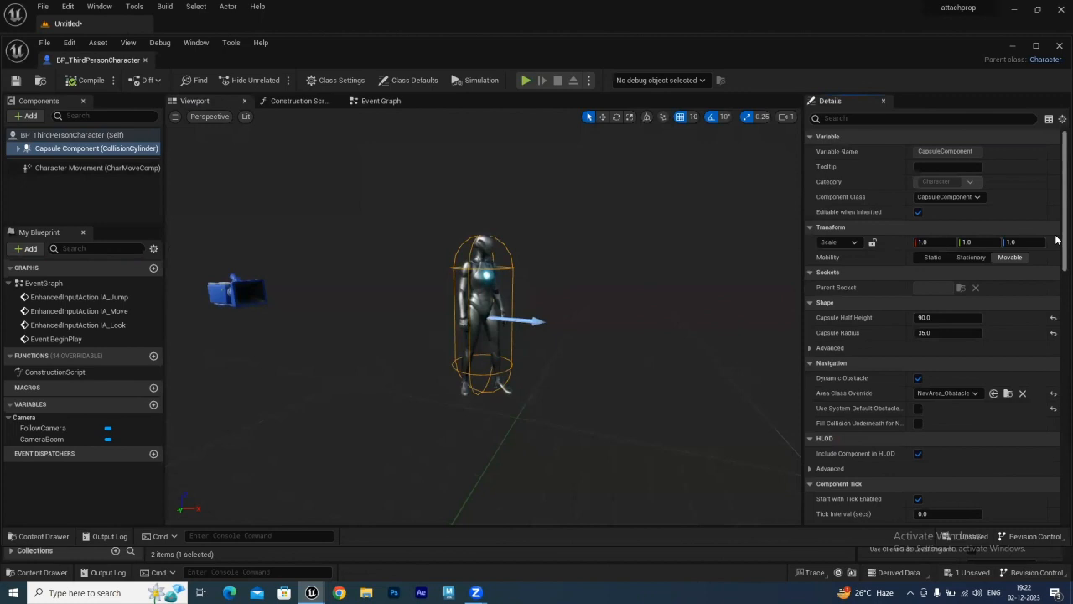
click(810, 347)
scroll(956, 361, down, 5)
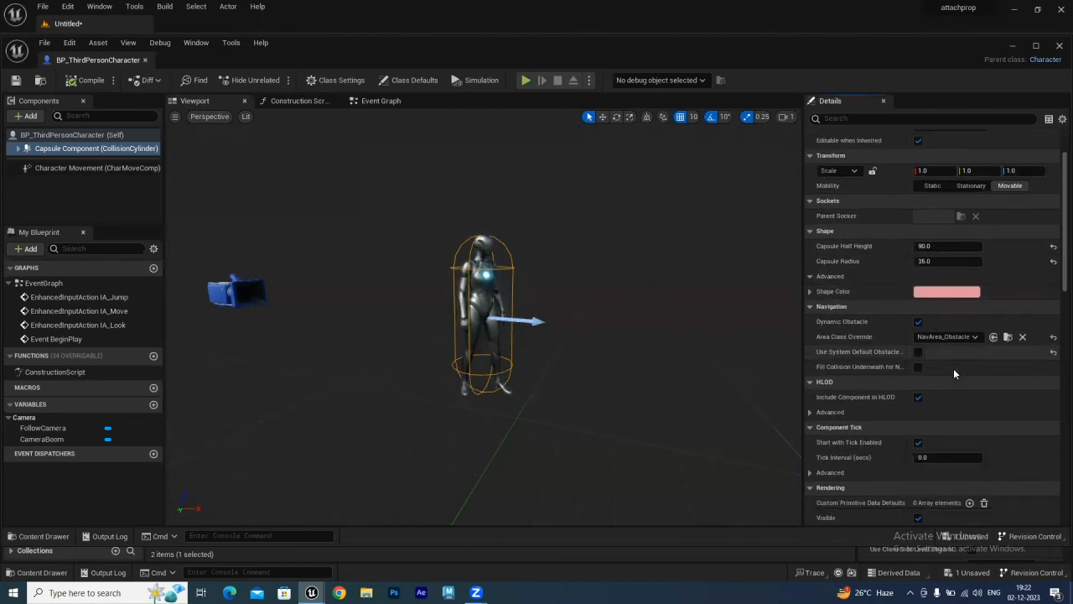
scroll(959, 382, down, 10)
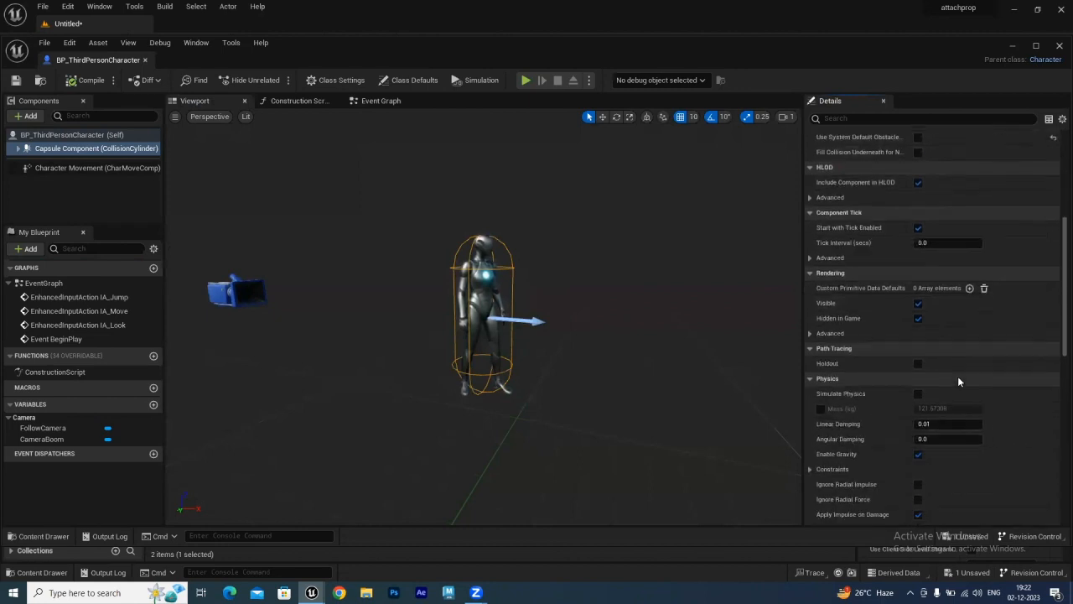
scroll(979, 401, down, 10)
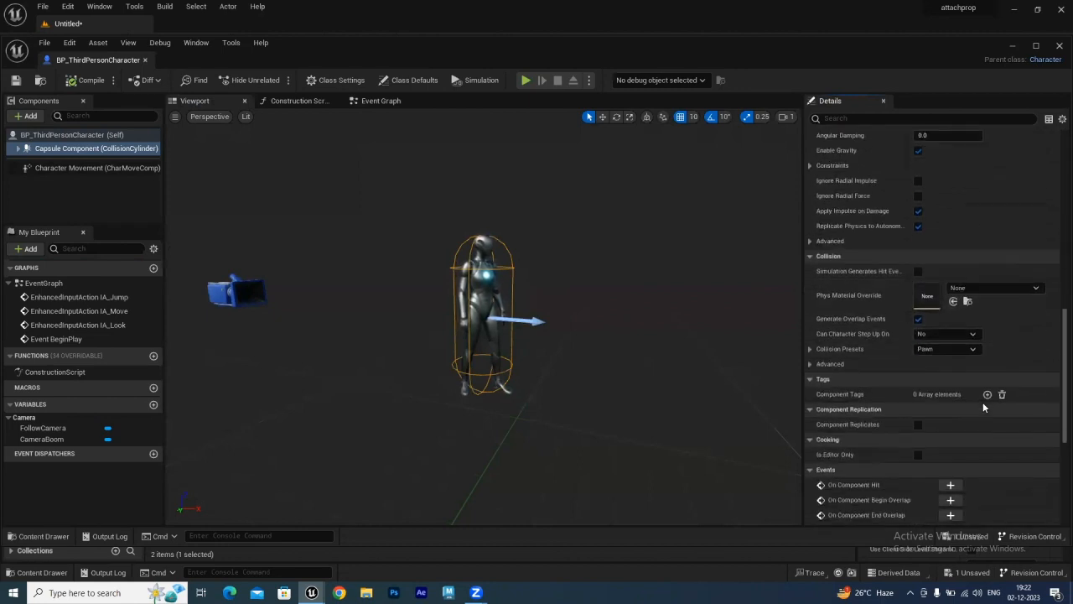
drag(1056, 416, 1057, 192)
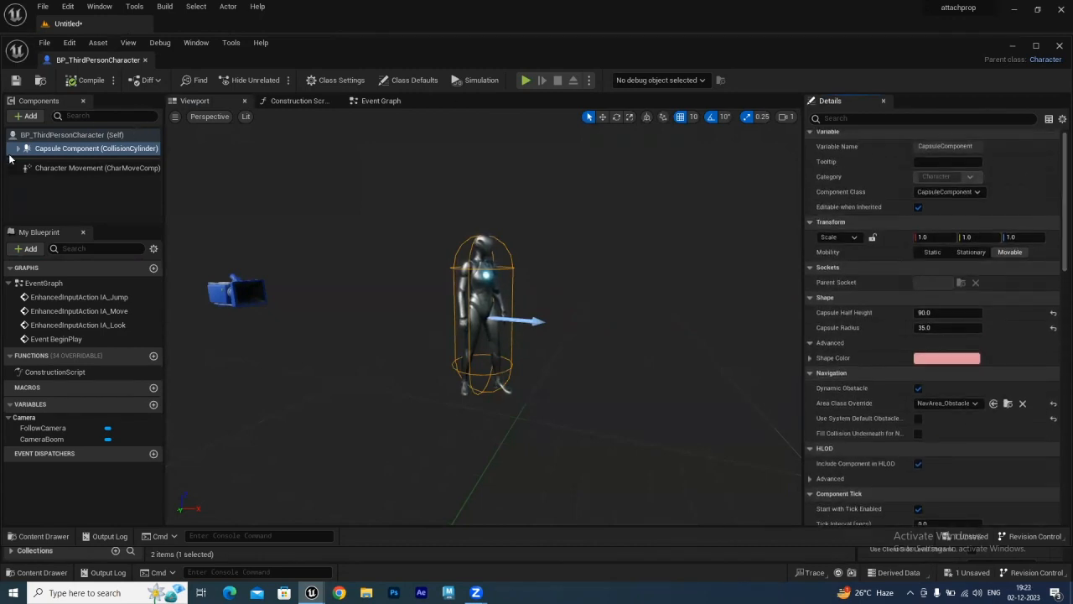
Locate the character's skeletal mesh asset SKM_Quinn_Simple in the project, open it, and switch to its skeleton.
click(49, 136)
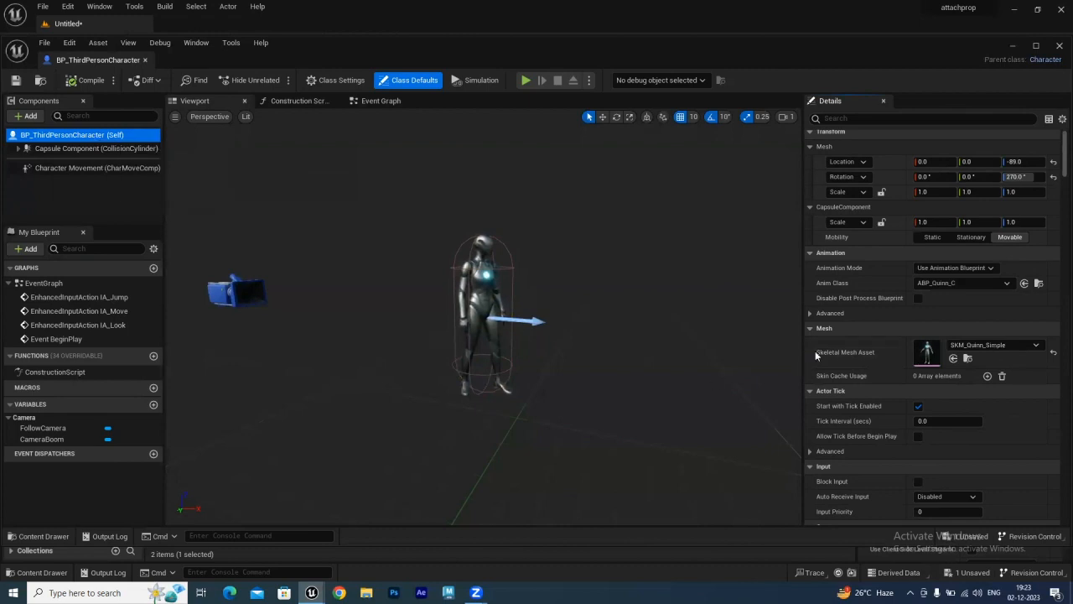
click(968, 358)
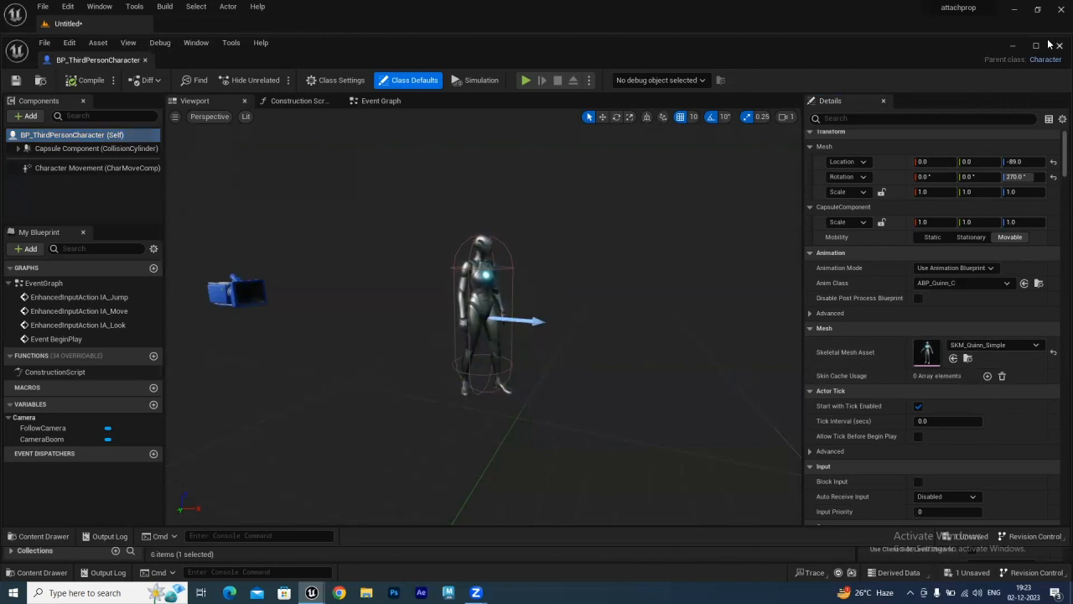
click(1010, 45)
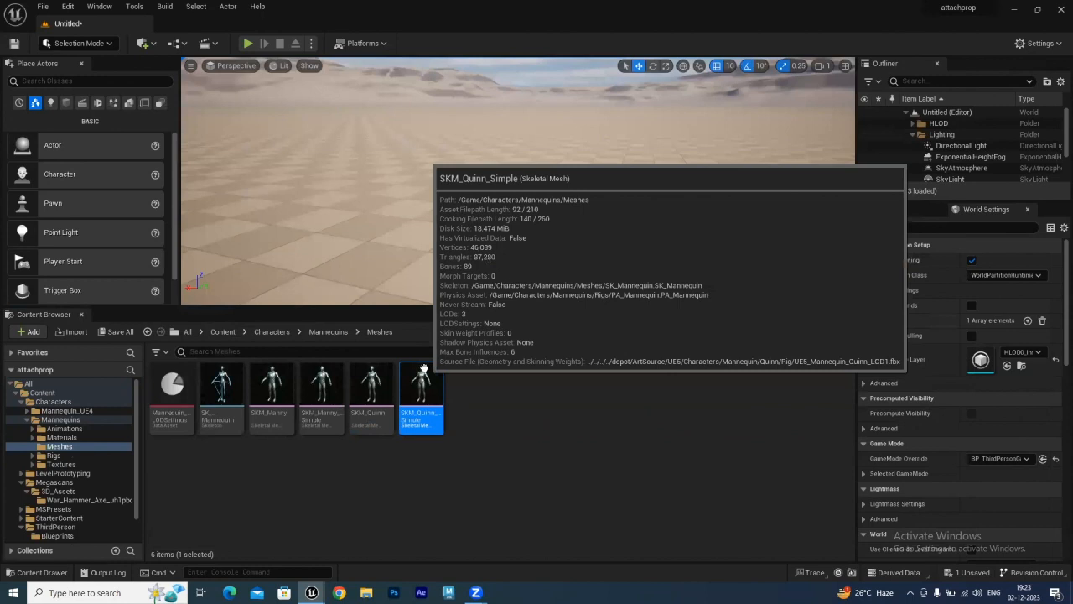
double_click(422, 383)
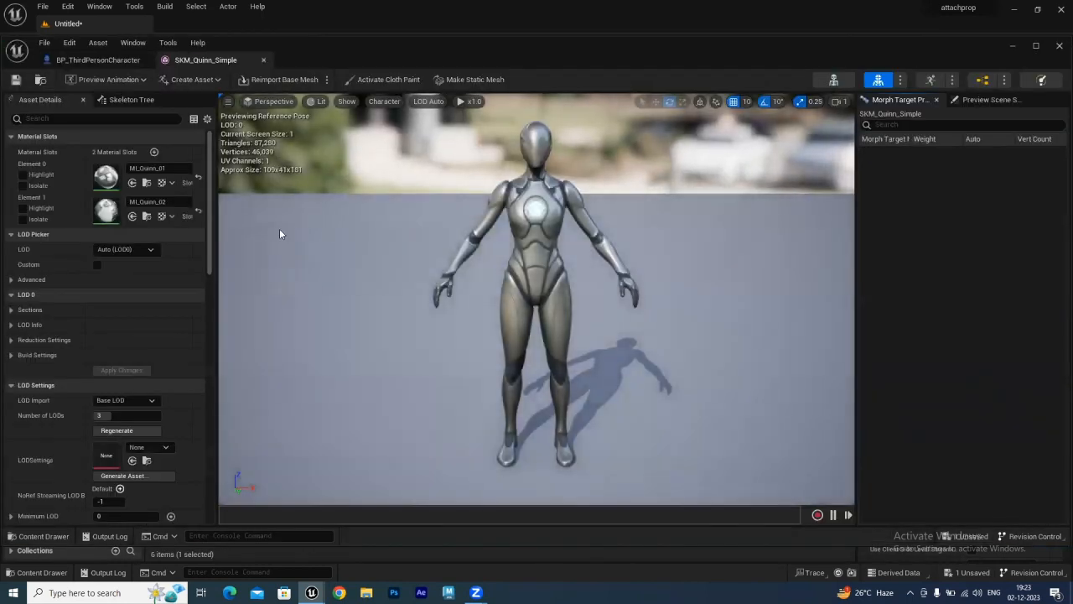
click(834, 82)
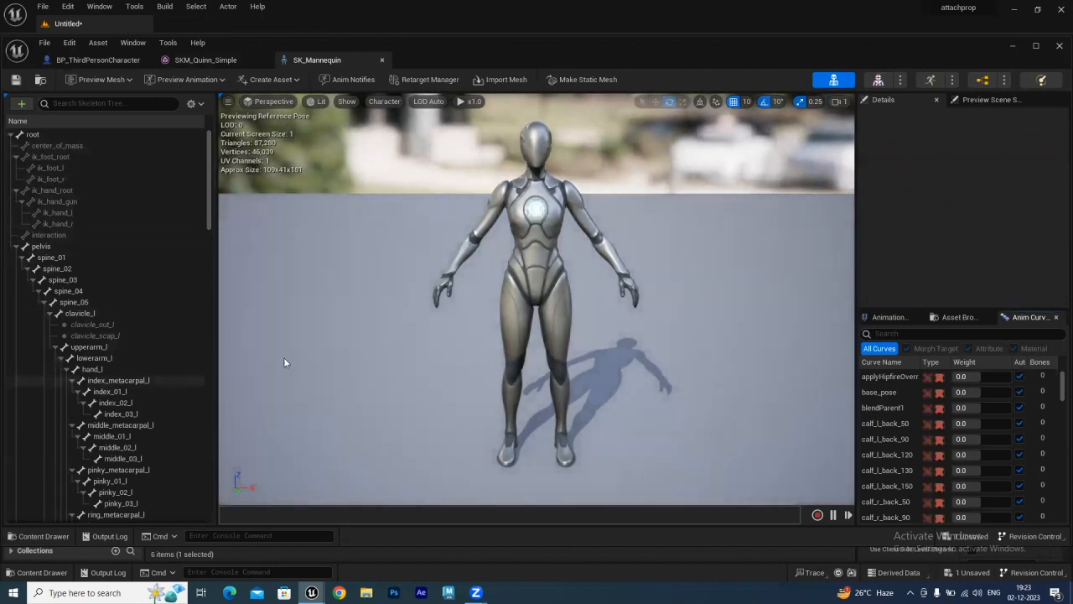
Display the bone names on the mannequin and get a close view of its right hand.
click(387, 102)
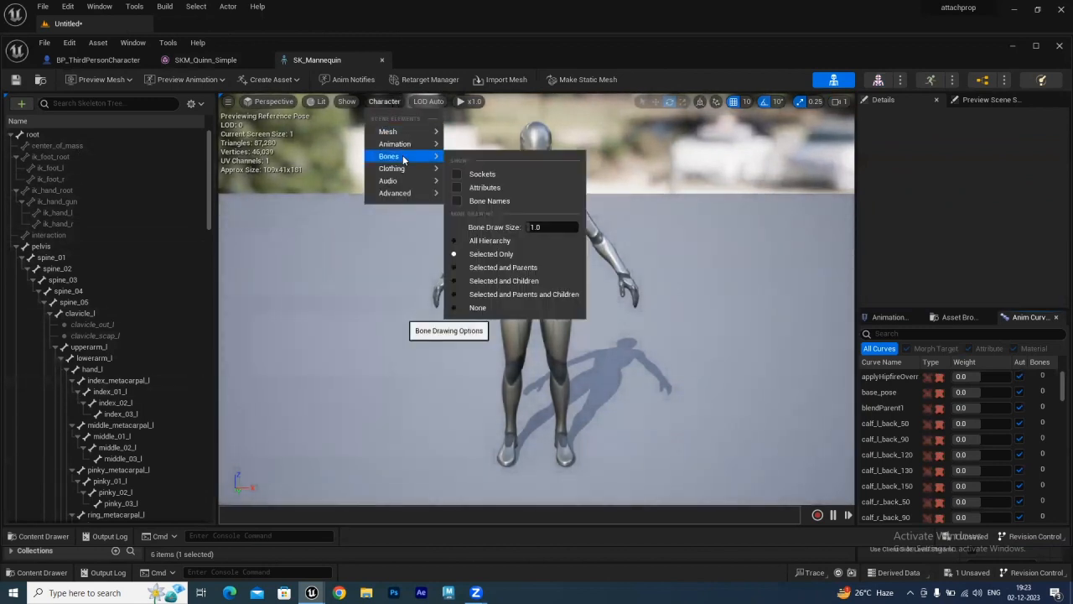
mouse_move(406, 145)
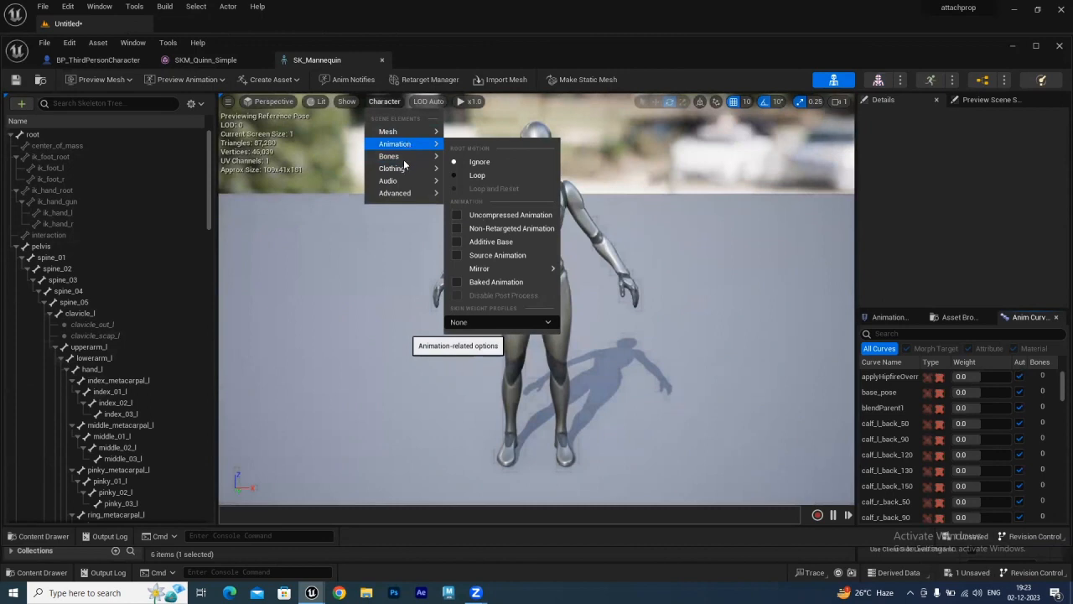
mouse_move(403, 158)
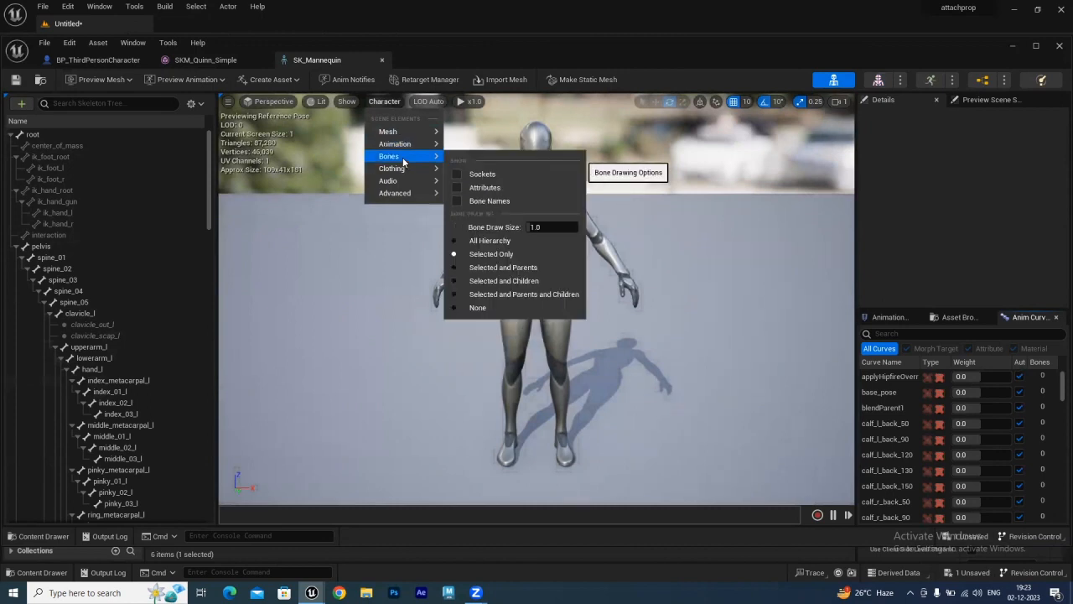
click(474, 201)
alt+drag(551, 335, 527, 332)
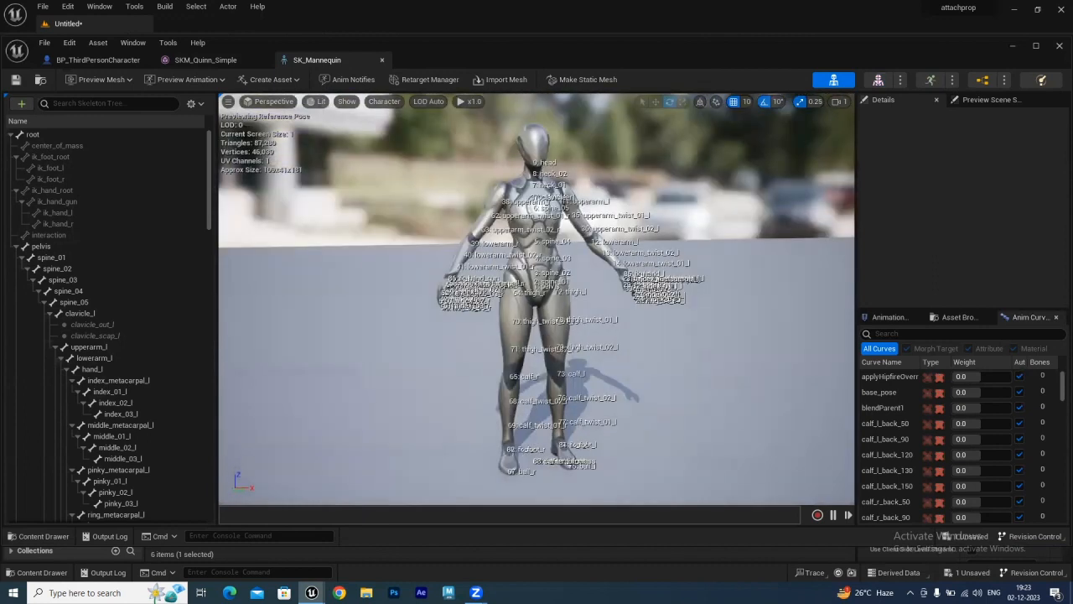
scroll(483, 362, up, 5)
scroll(484, 359, down, 4)
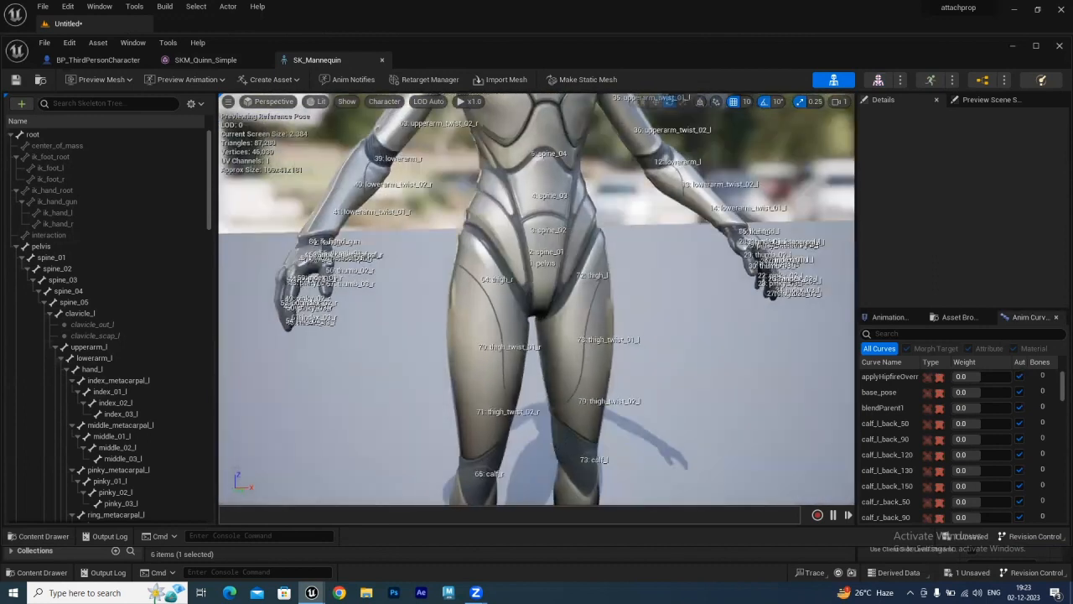
drag(317, 332, 316, 289)
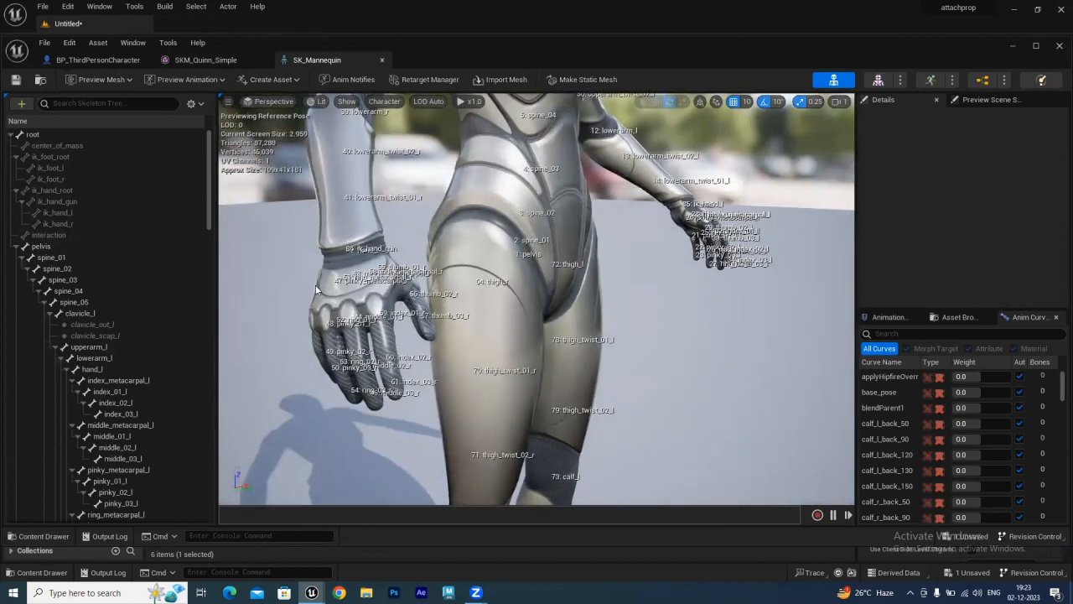
Filter the skeleton's bones by "hand" and add a socket to the ik_hand_r bone.
click(77, 103)
text(hand)
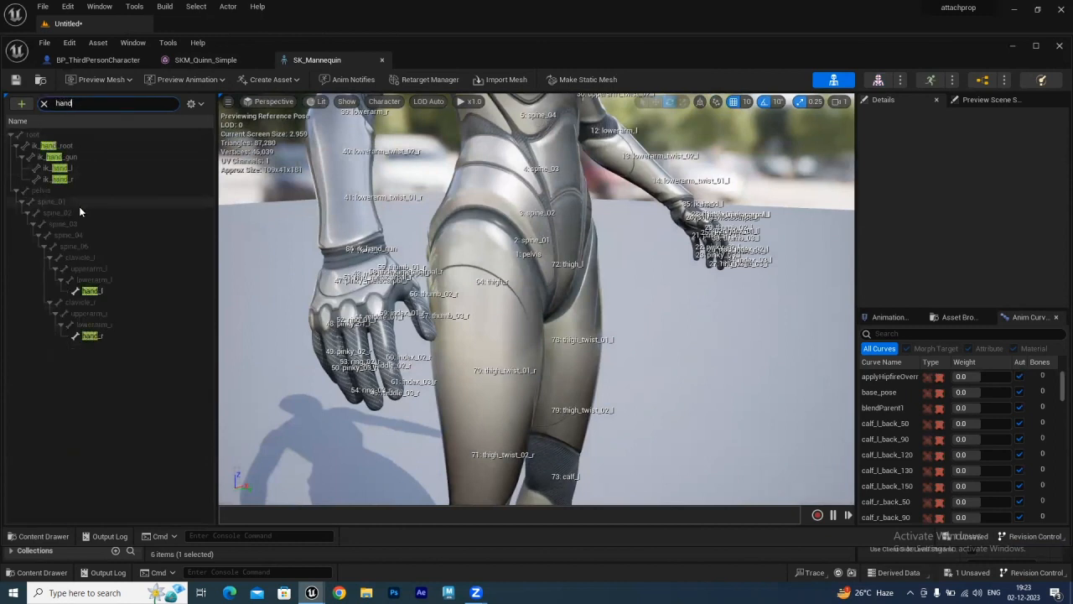
click(44, 180)
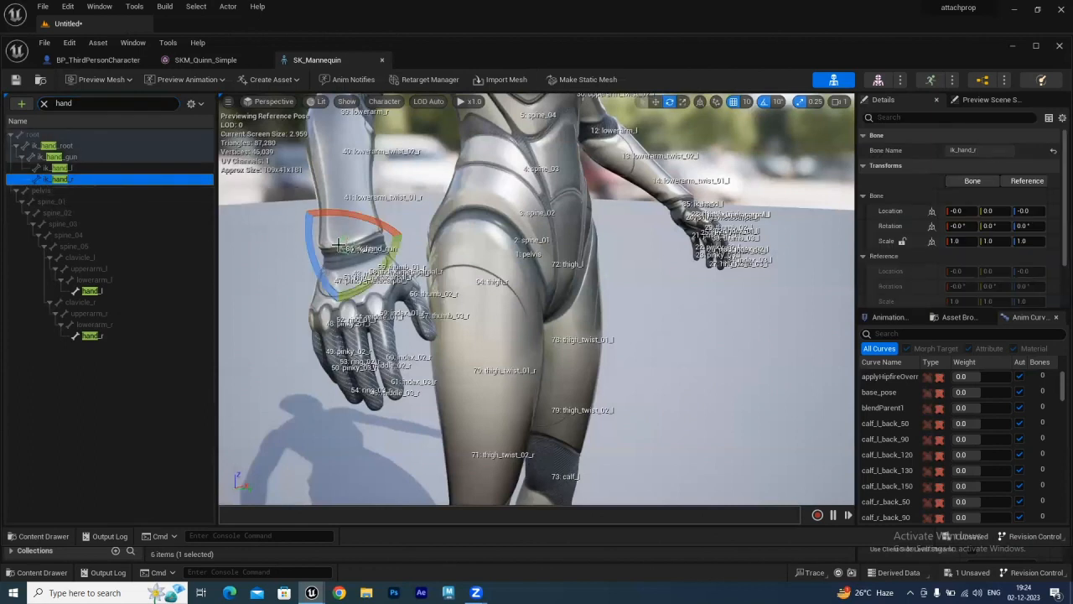
right_click(47, 182)
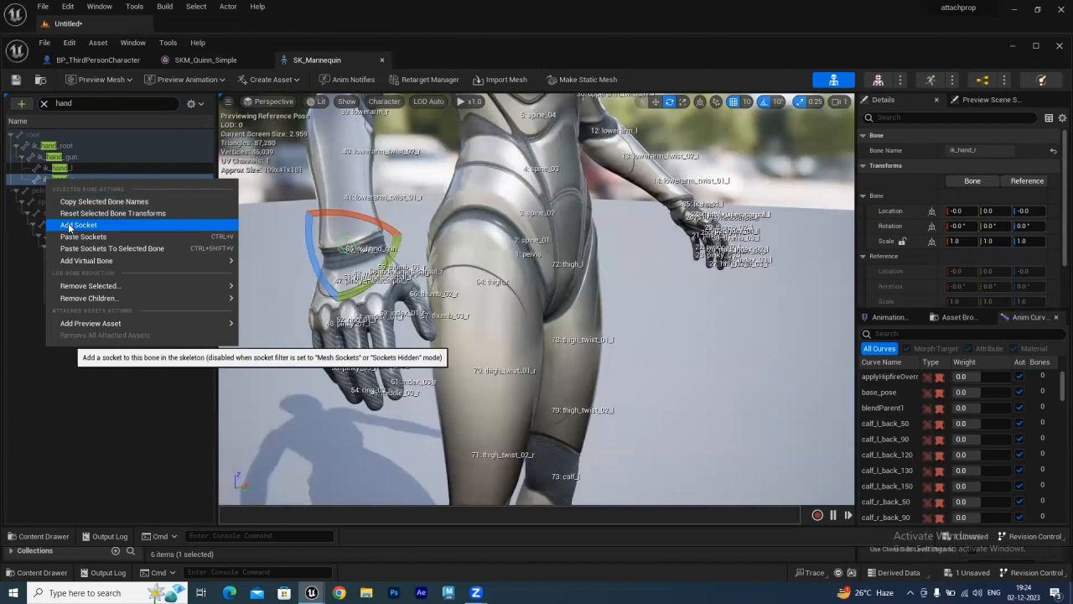
click(69, 226)
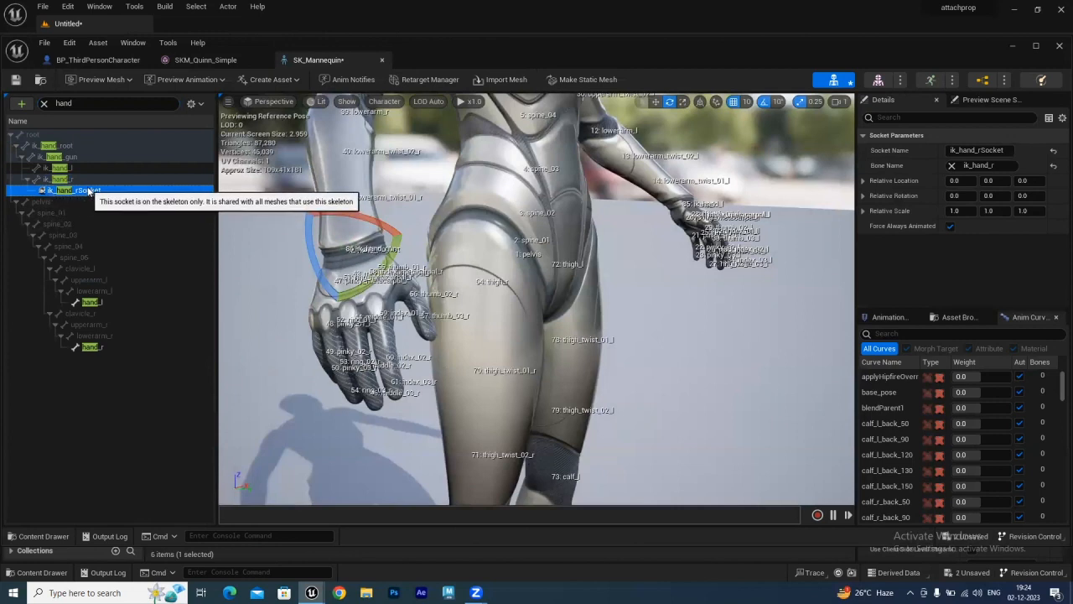
Add the S_War_Hammer_Axe static mesh as a preview asset on the ik_hand_rSocket socket.
right_click(88, 192)
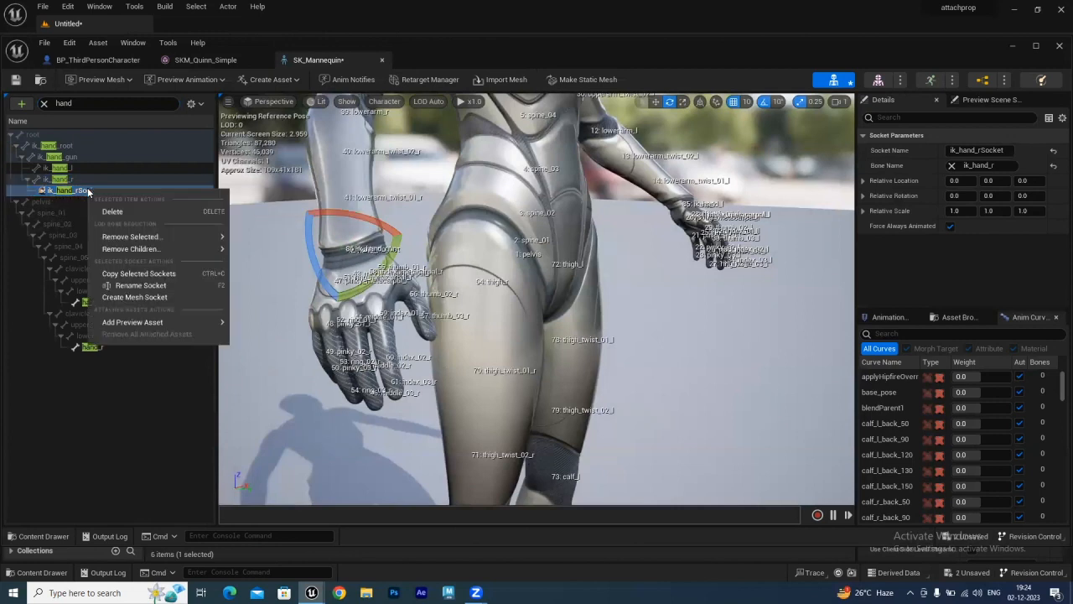
mouse_move(159, 331)
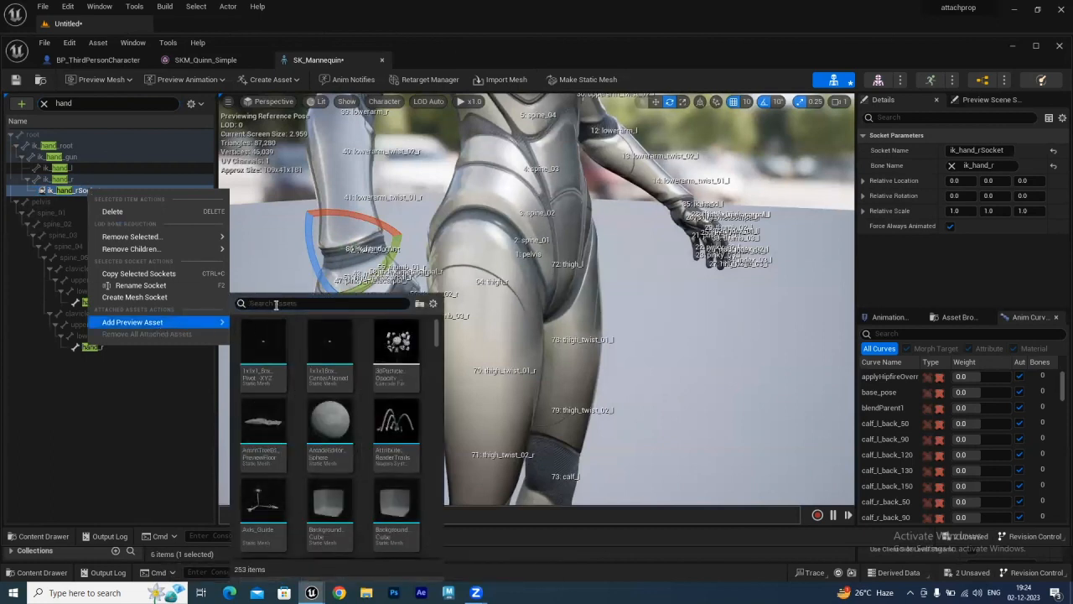
text(ha)
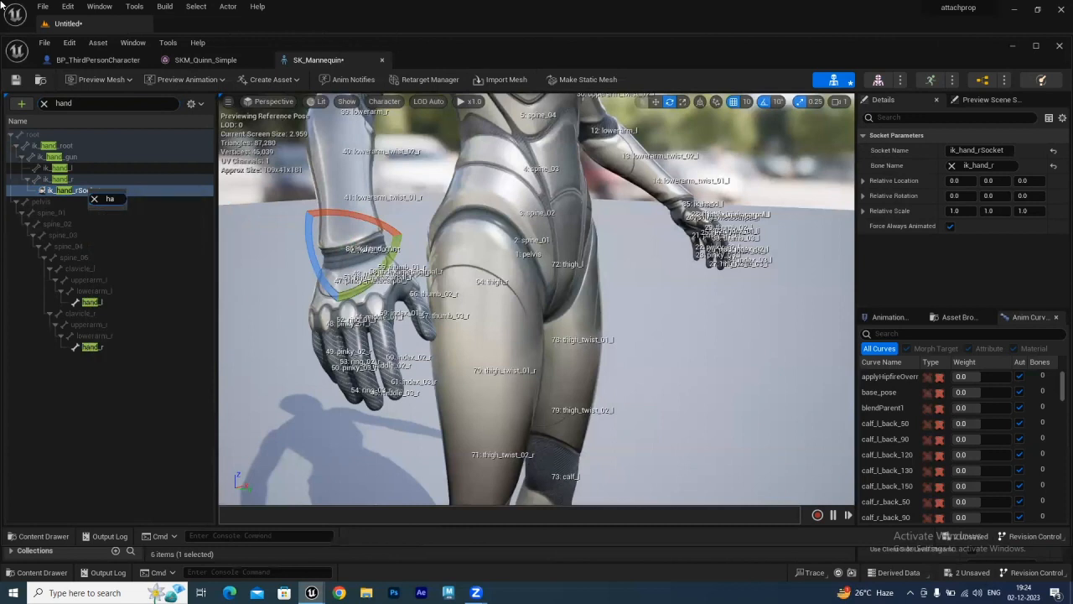
right_click(76, 191)
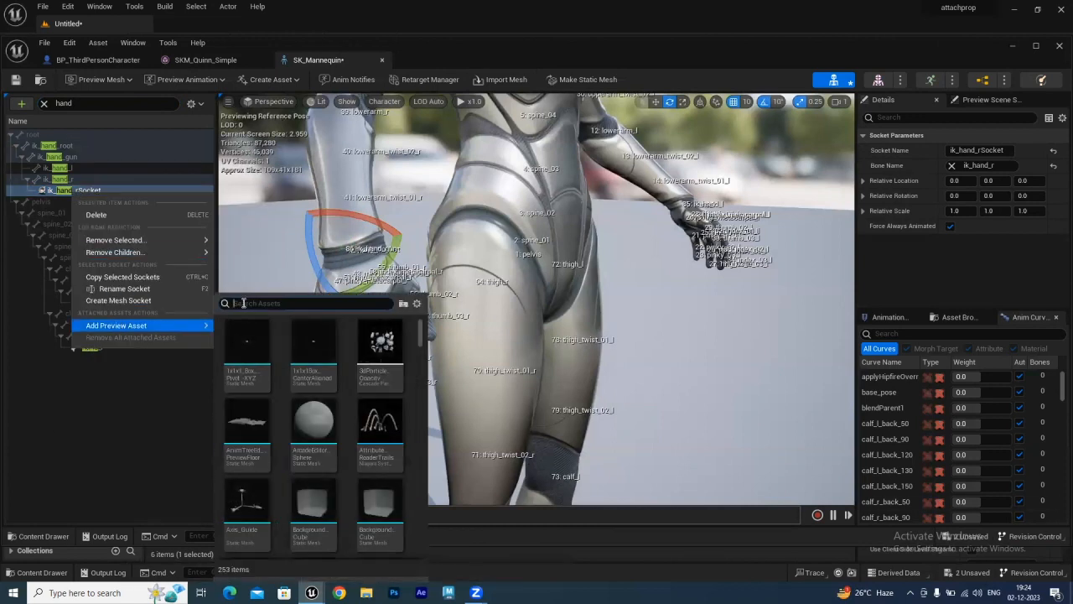
text(ha)
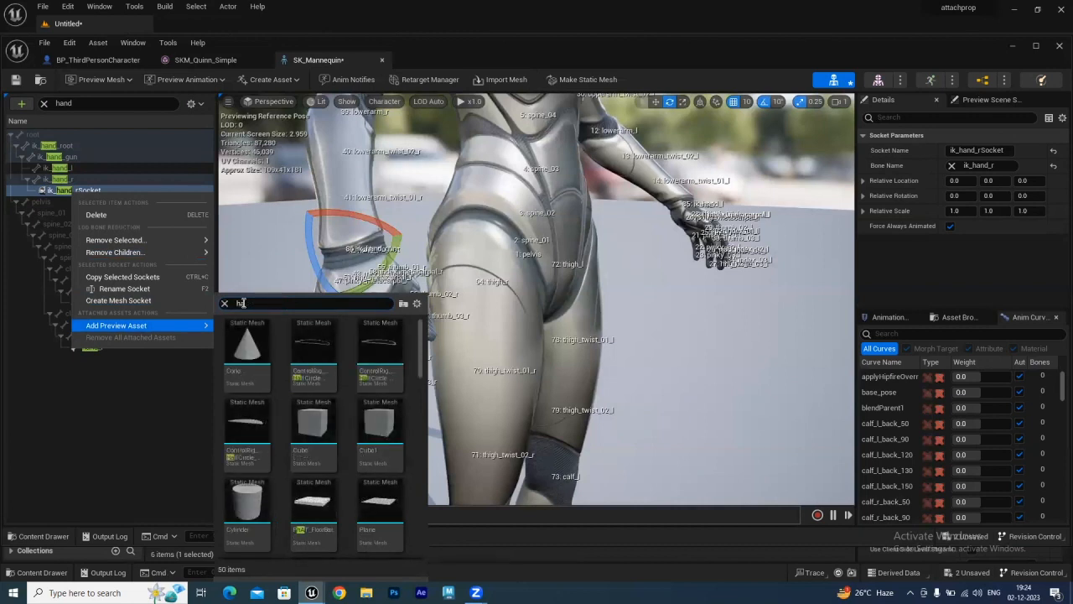
text(mm)
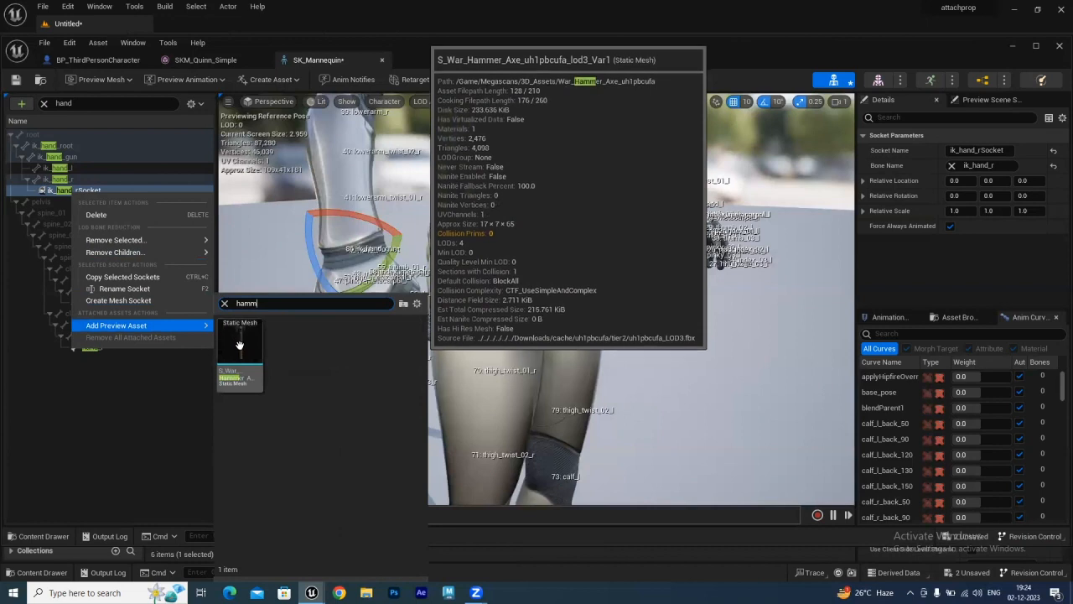
click(238, 345)
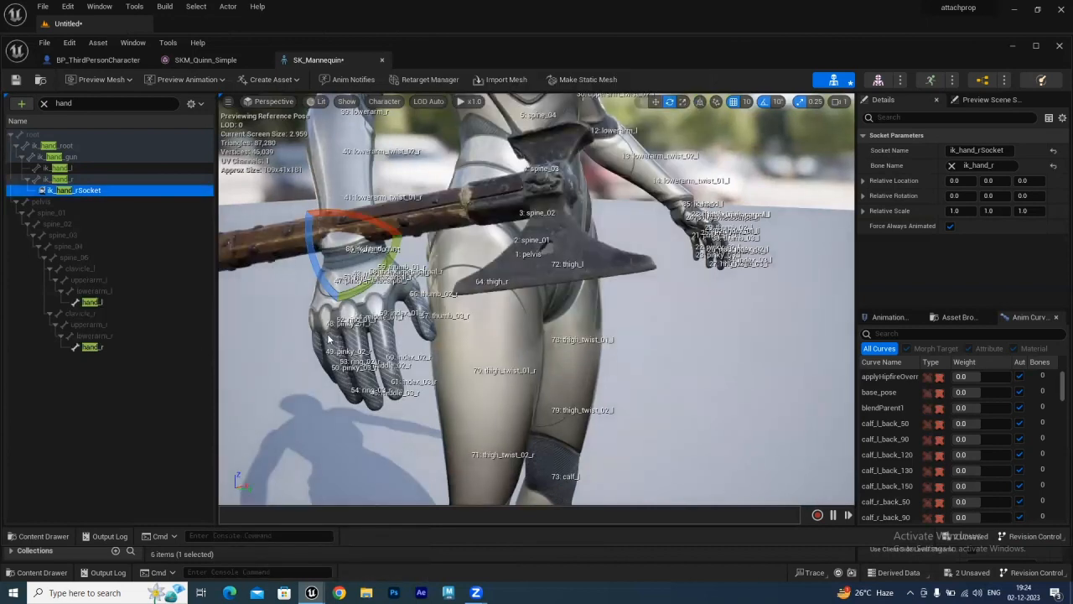
scroll(403, 317, down, 5)
scroll(402, 317, up, 3)
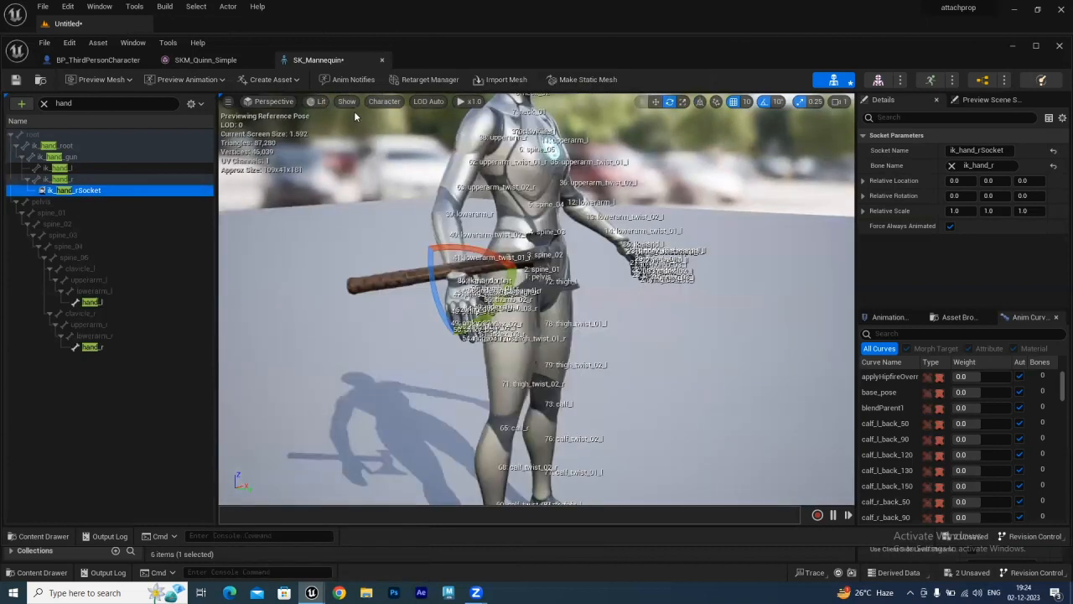
Move the right hand socket along its X axis to a relative location of about -14.2.
double_click(75, 190)
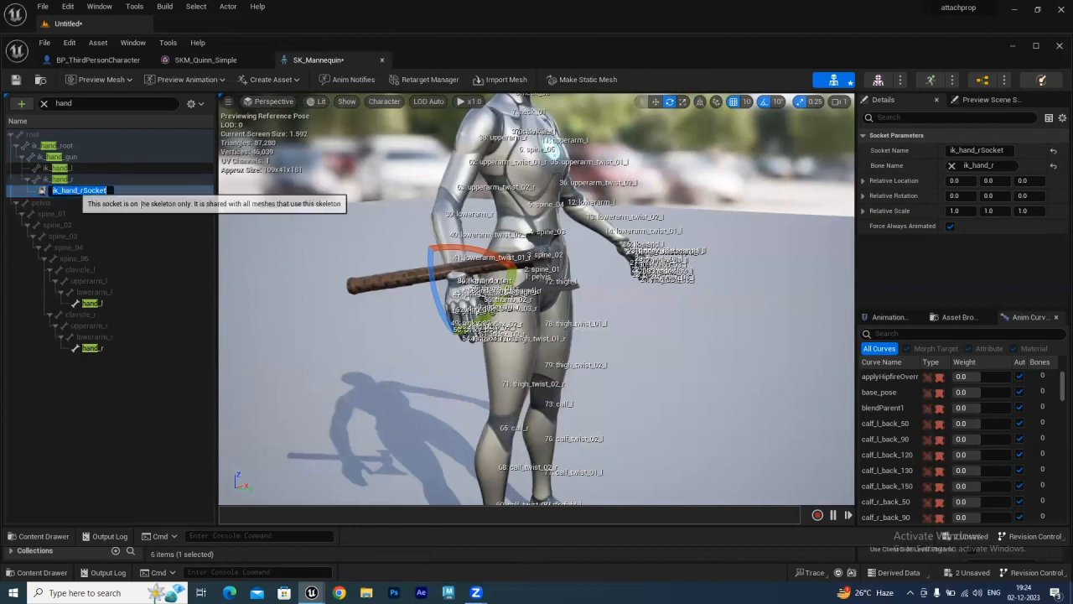
click(655, 101)
drag(463, 246, 457, 300)
alt+drag(377, 119, 285, 164)
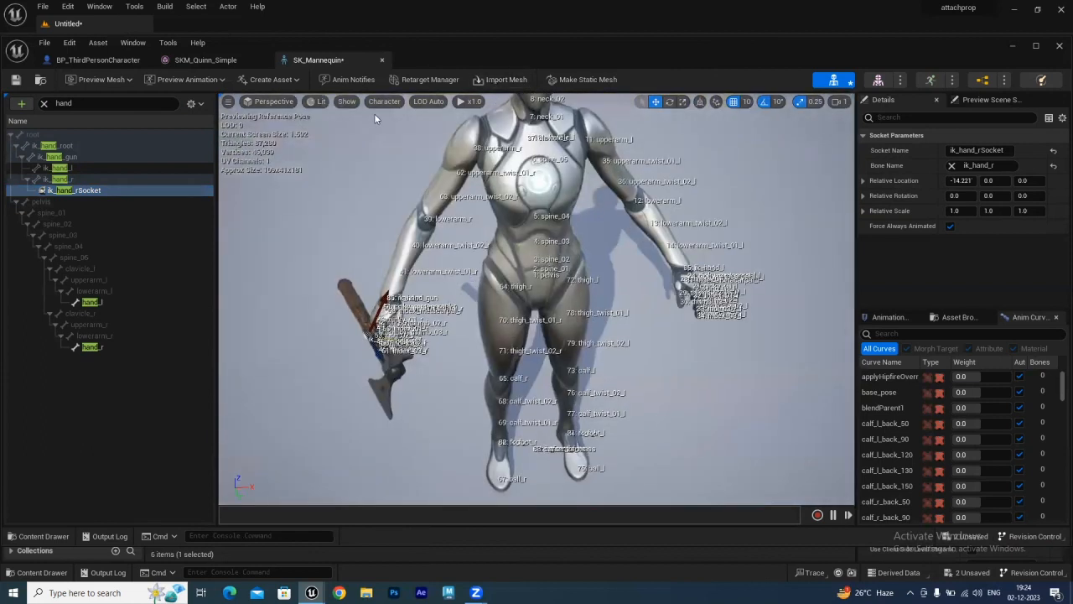
Hide the bone names on the mannequin in the skeleton preview.
click(384, 102)
mouse_move(392, 156)
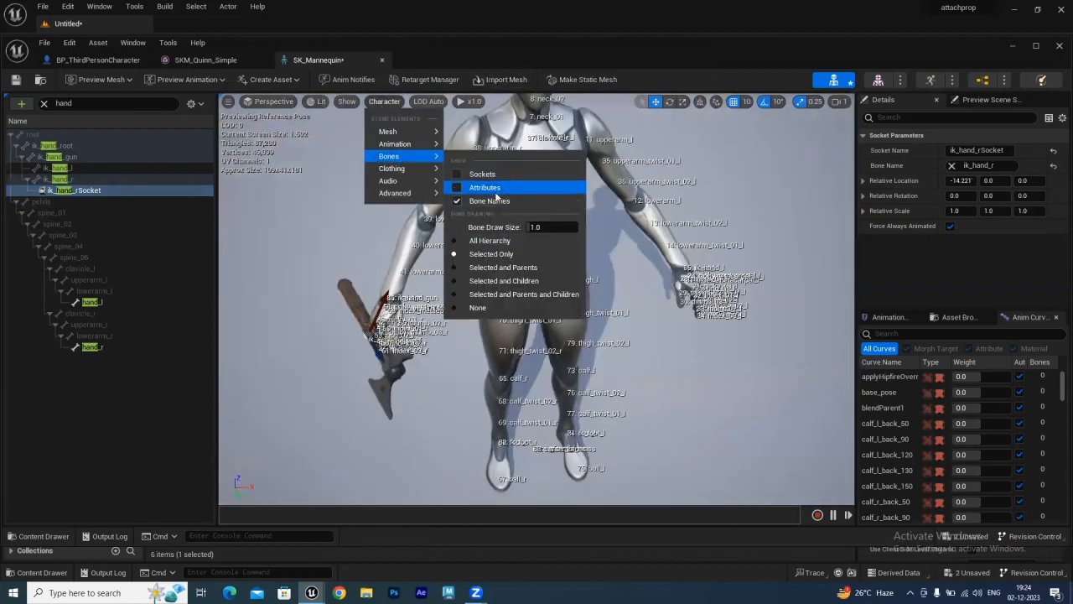
click(495, 201)
Move the socket to about -11.8, 3.0, 18.6 so the axe handle sits in the right hand, and save the skeleton.
scroll(399, 374, up, 3)
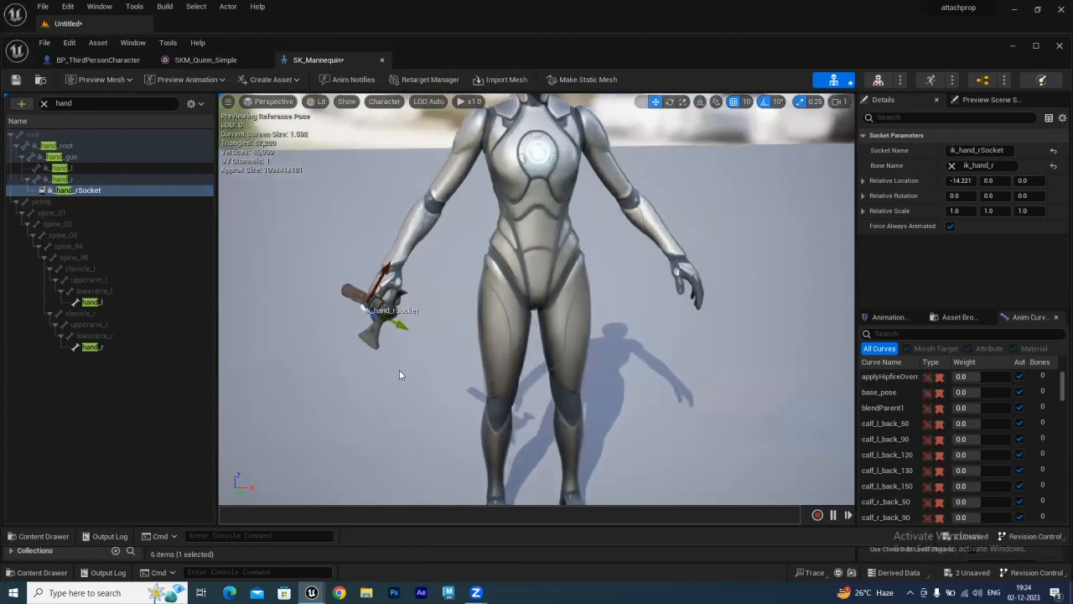
drag(397, 323, 426, 332)
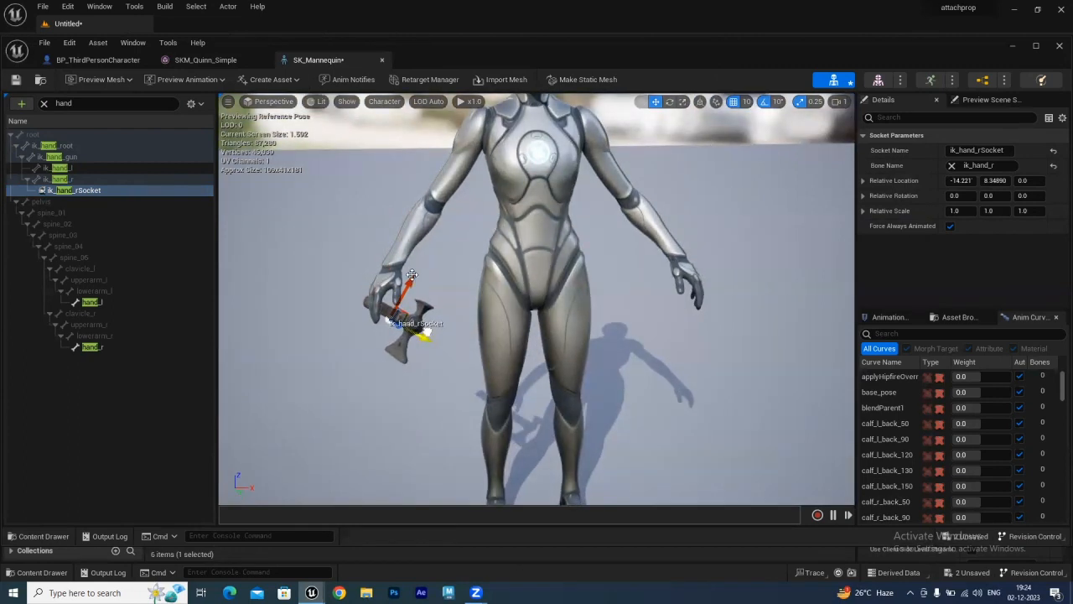
drag(409, 279, 557, 267)
drag(557, 324, 435, 347)
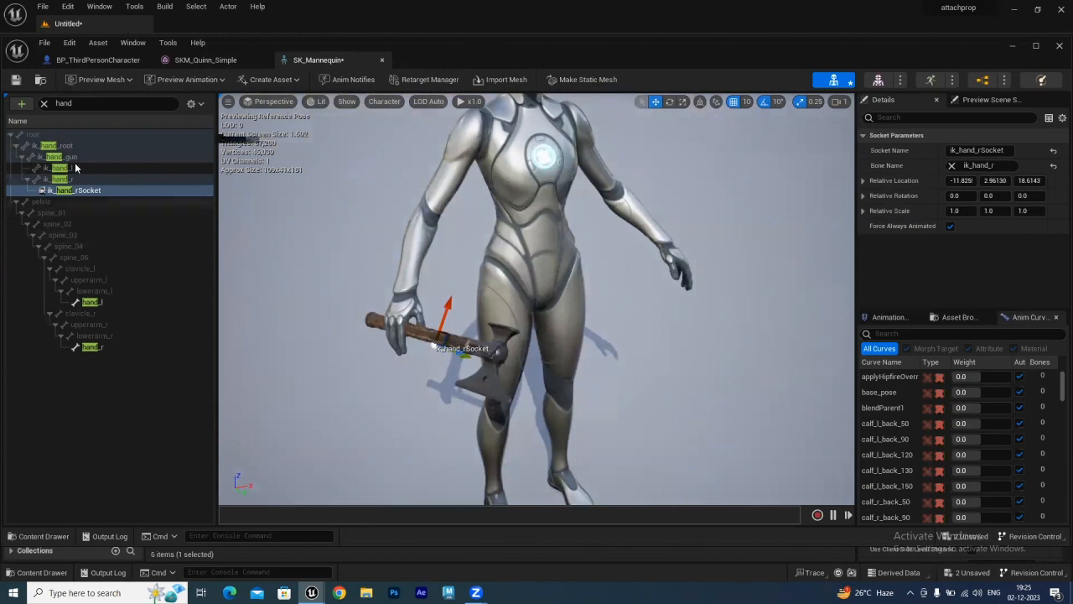
click(16, 80)
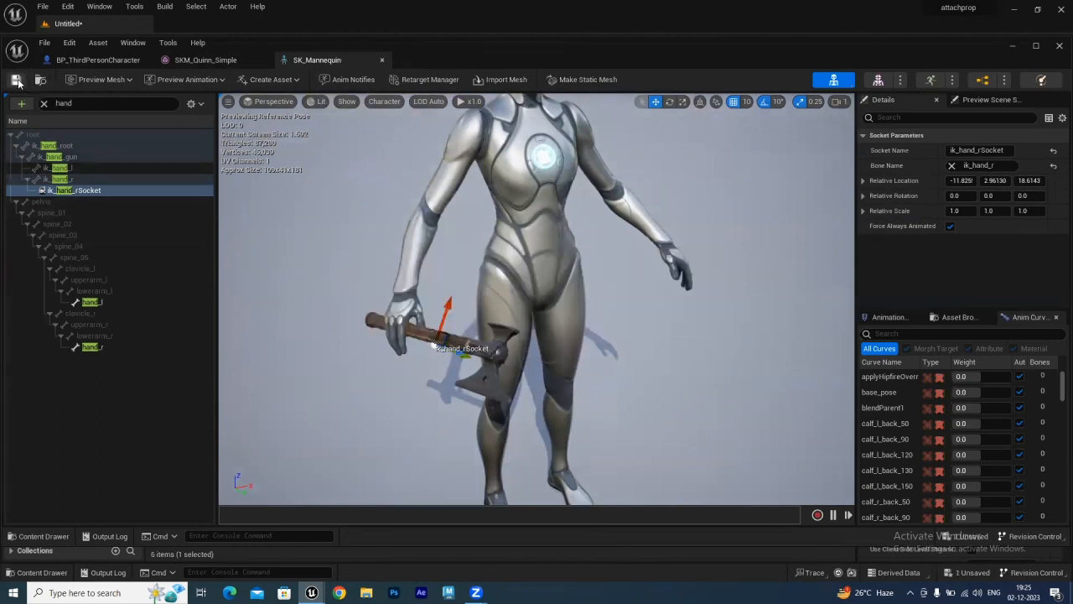
Check the held axe on the SKM_Quinn_Simple mesh, then close the skeleton and mesh editors to return to the character blueprint.
click(212, 59)
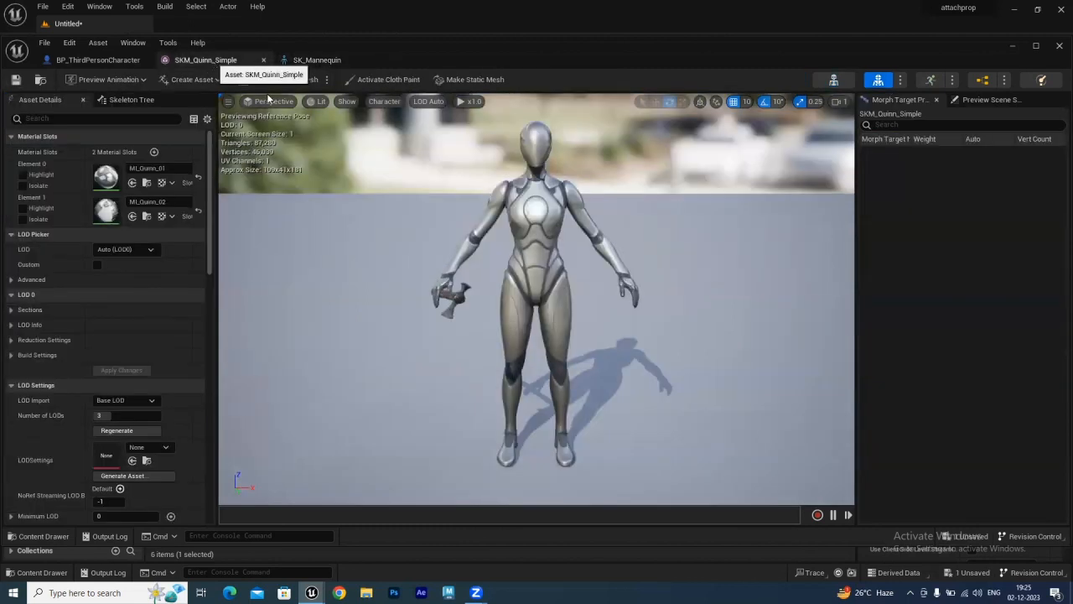
alt+drag(429, 366, 546, 415)
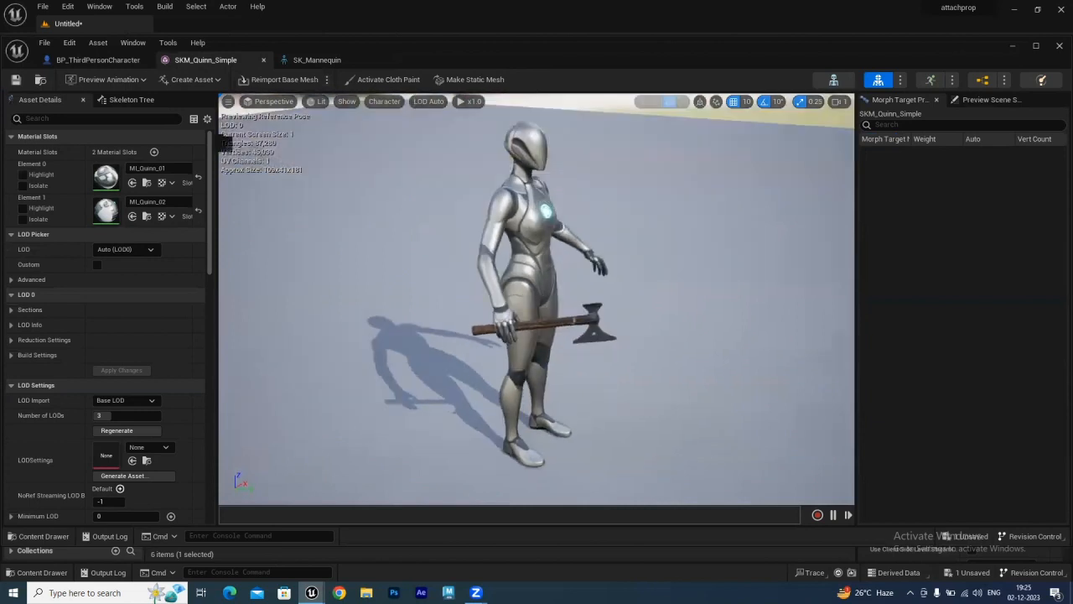
click(377, 59)
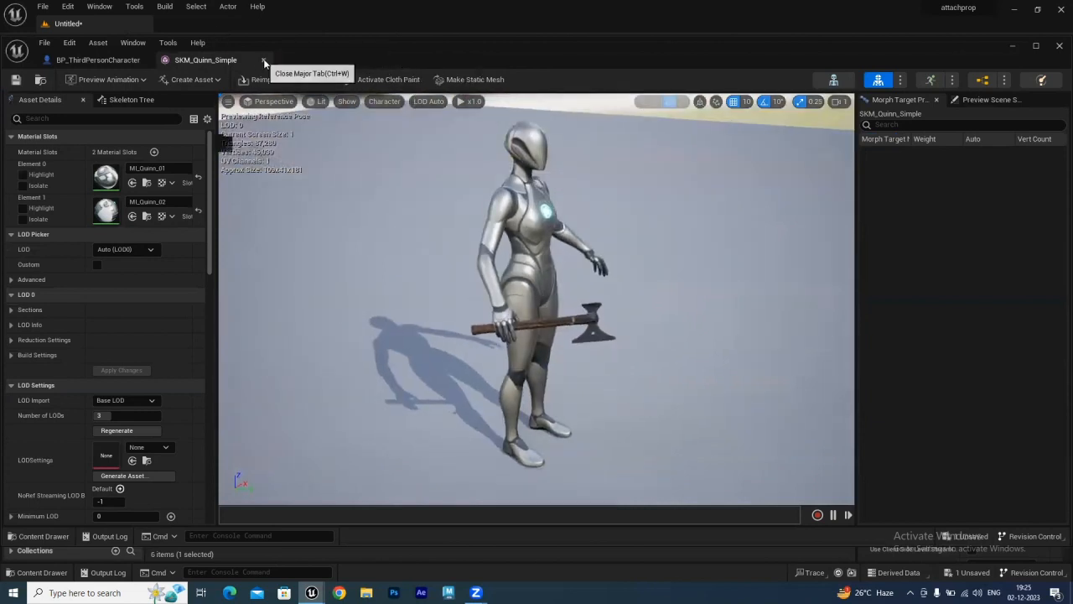
click(263, 60)
mouse_move(549, 402)
alt+mouse_down()
mouse_move(478, 402)
mouse_move(578, 399)
mouse_move(558, 400)
alt+mouse_up()
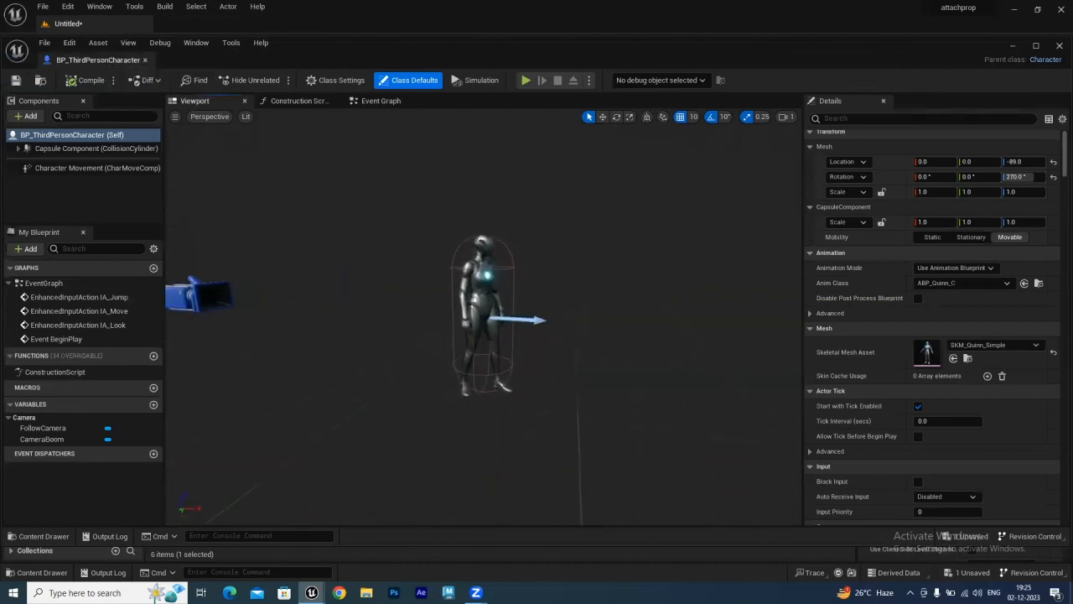
Add a static mesh component to the character blueprint and assign it the S_War_Hammer_Axe mesh.
click(29, 117)
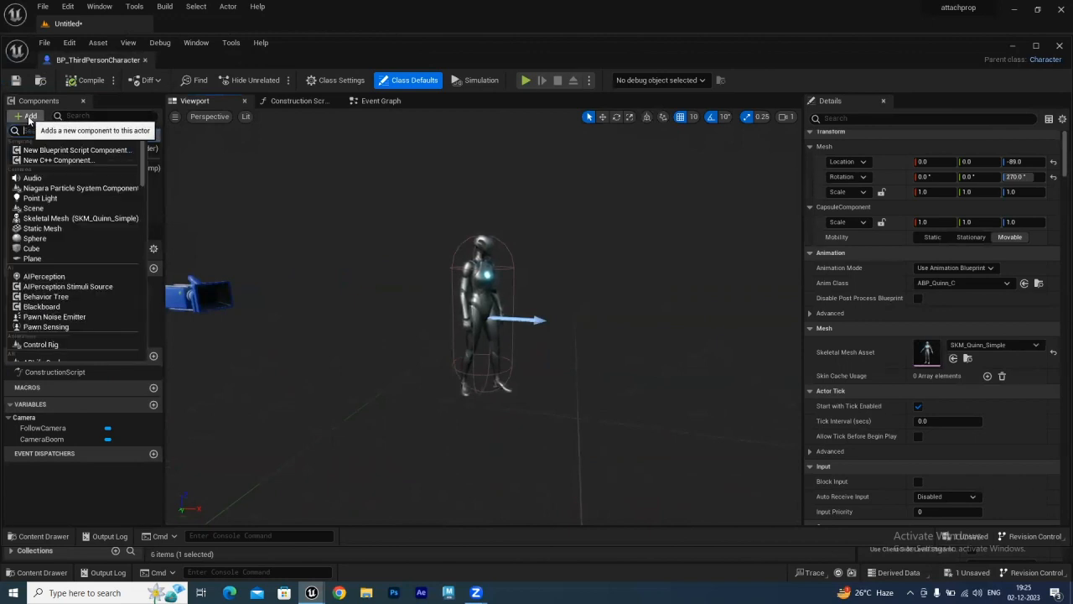
click(53, 230)
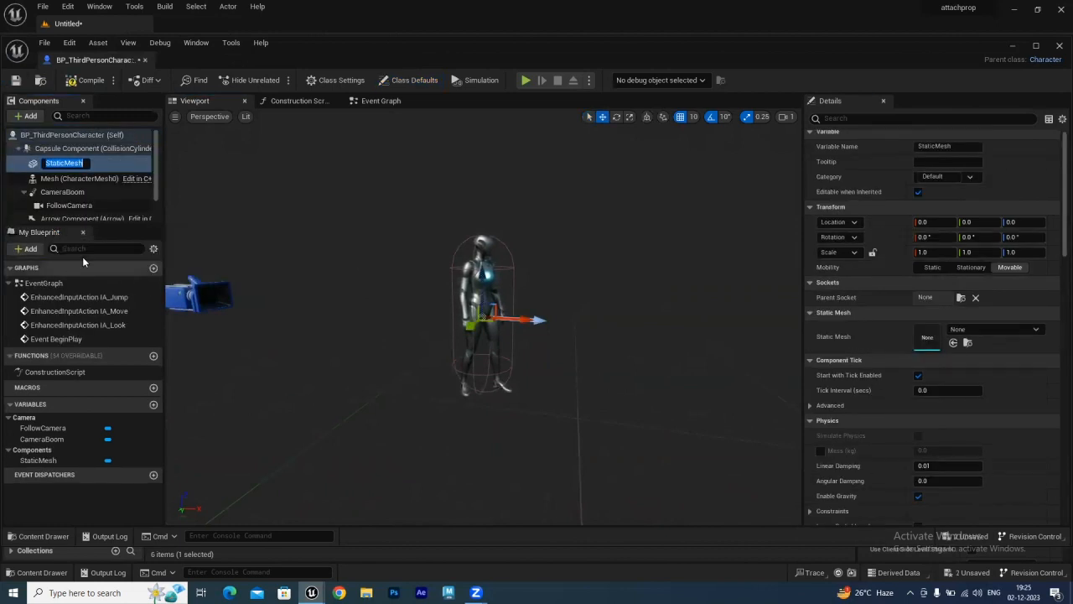
key(Return)
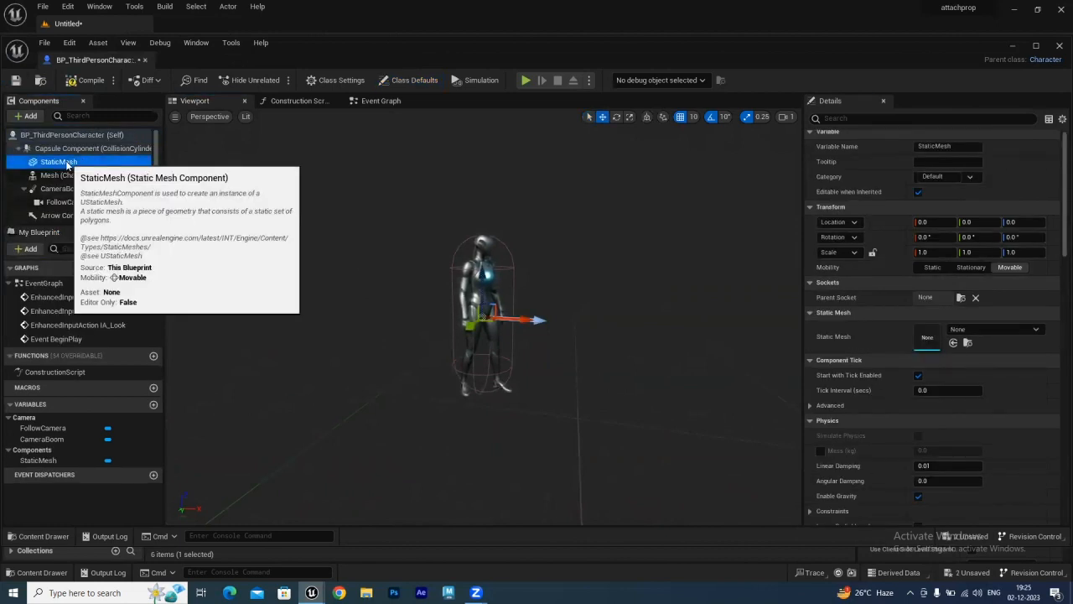
click(997, 330)
text(hamm)
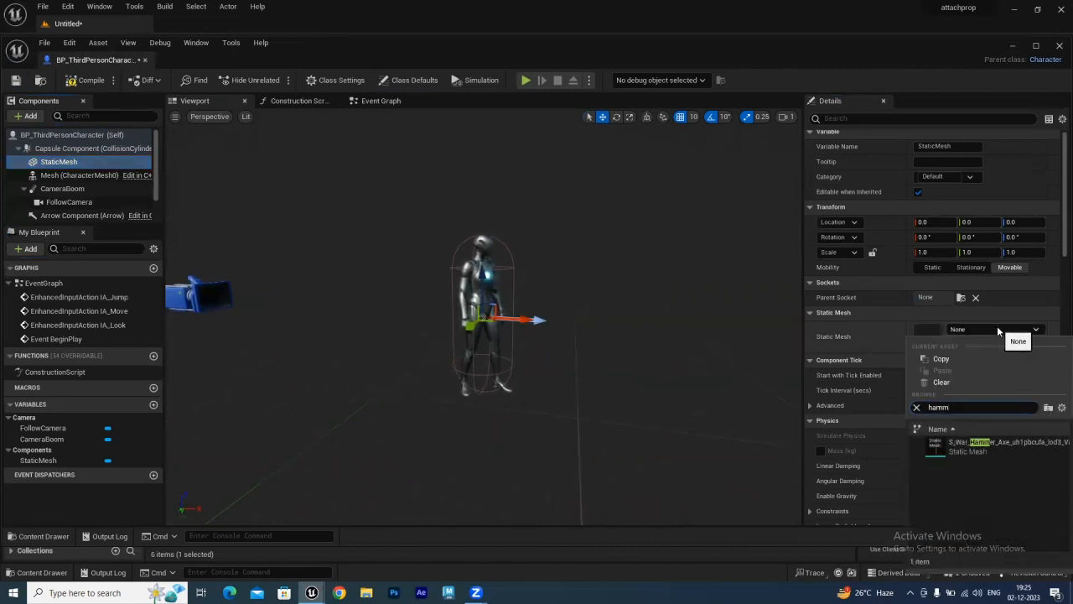
click(1021, 447)
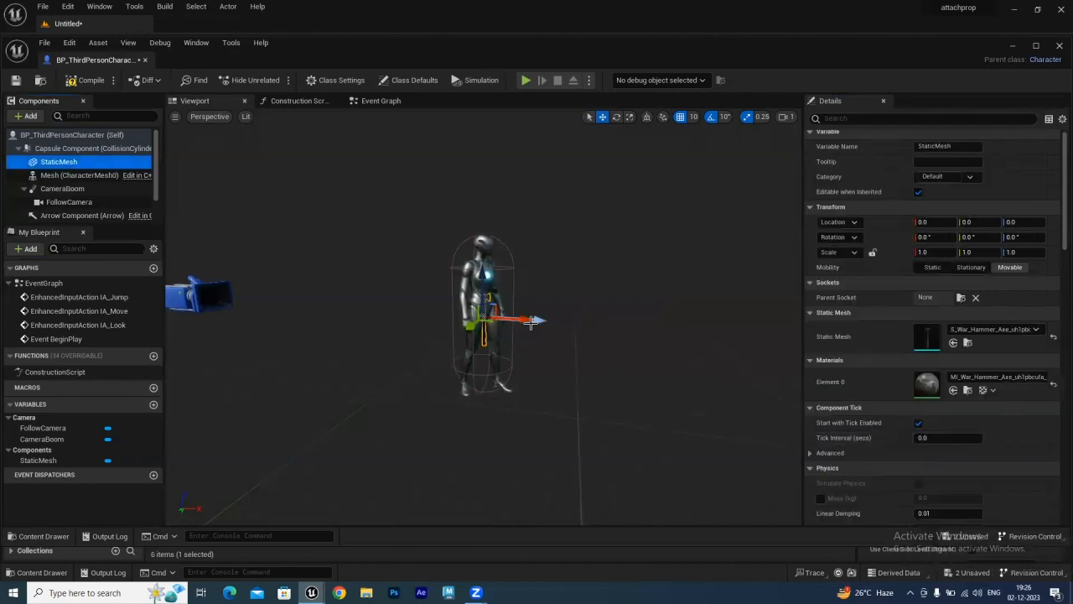
Move the axe component 70 units along X, in front of the character.
drag(522, 321, 592, 328)
alt+drag(621, 378, 472, 369)
scroll(629, 385, up, 5)
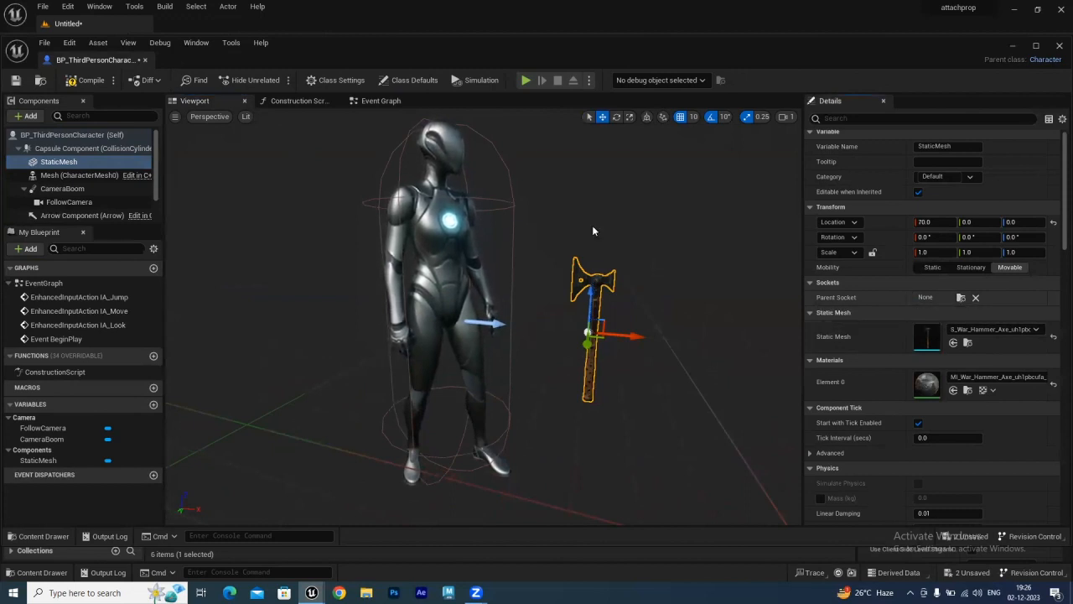
Parent the axe component to the character's Mesh component and set its parent socket to hand_r.
drag(52, 166, 76, 176)
click(961, 297)
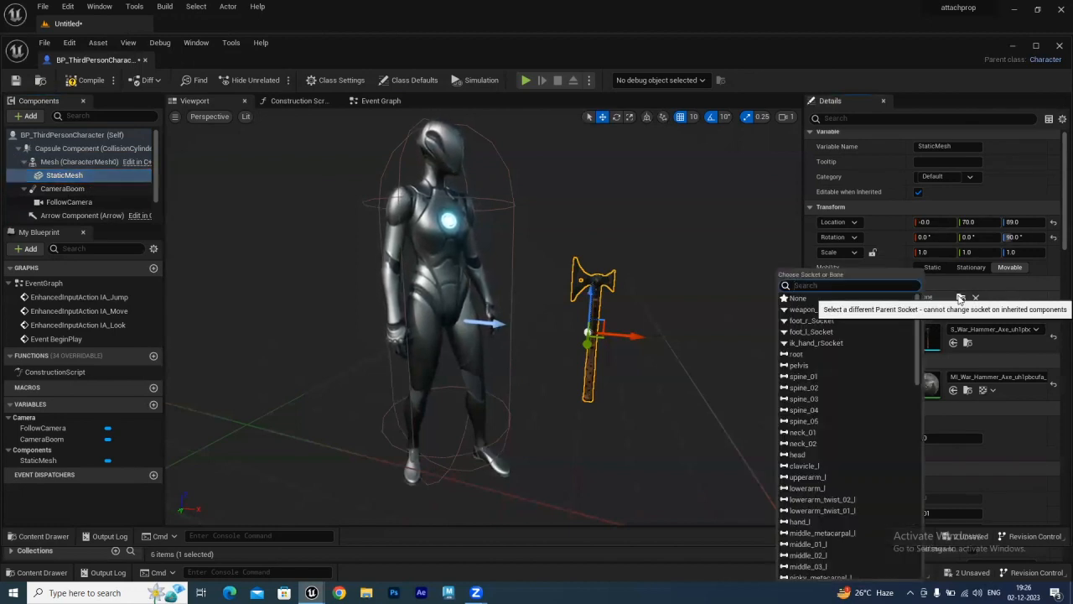
text(hand)
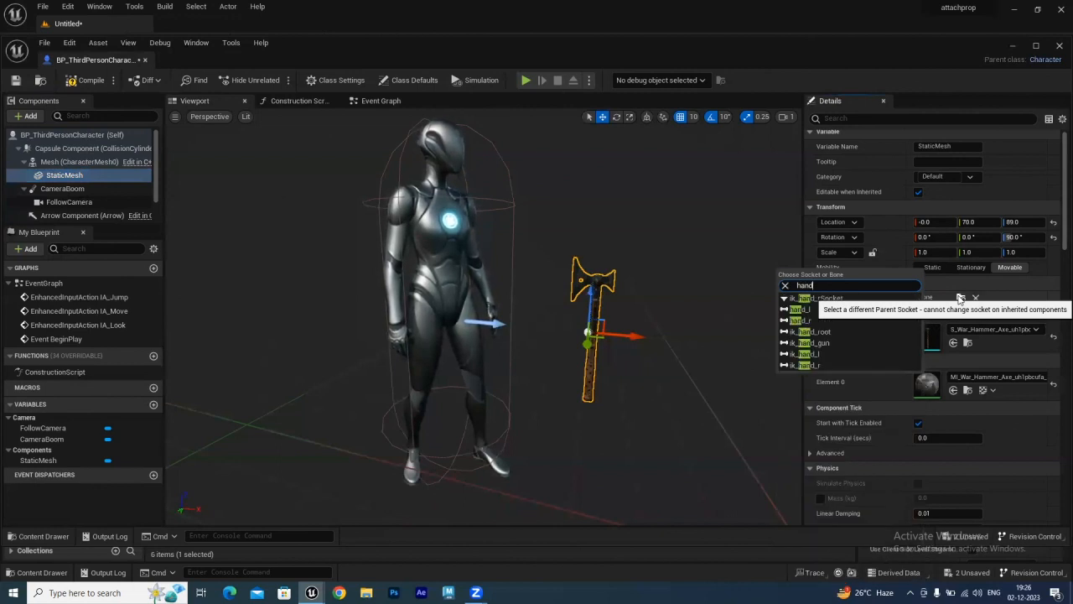
click(804, 320)
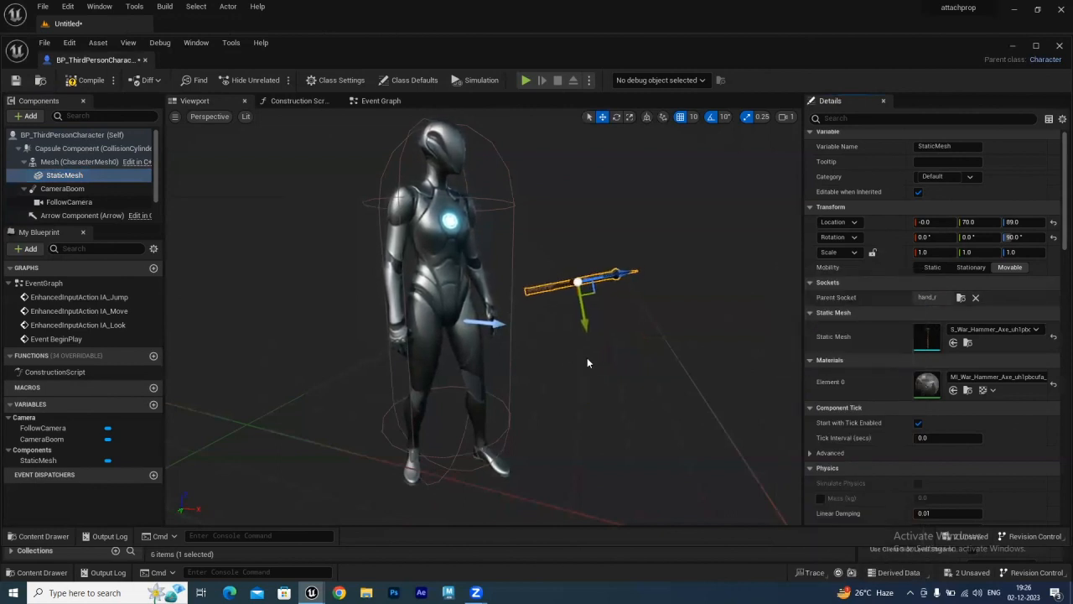
alt+drag(520, 252, 449, 323)
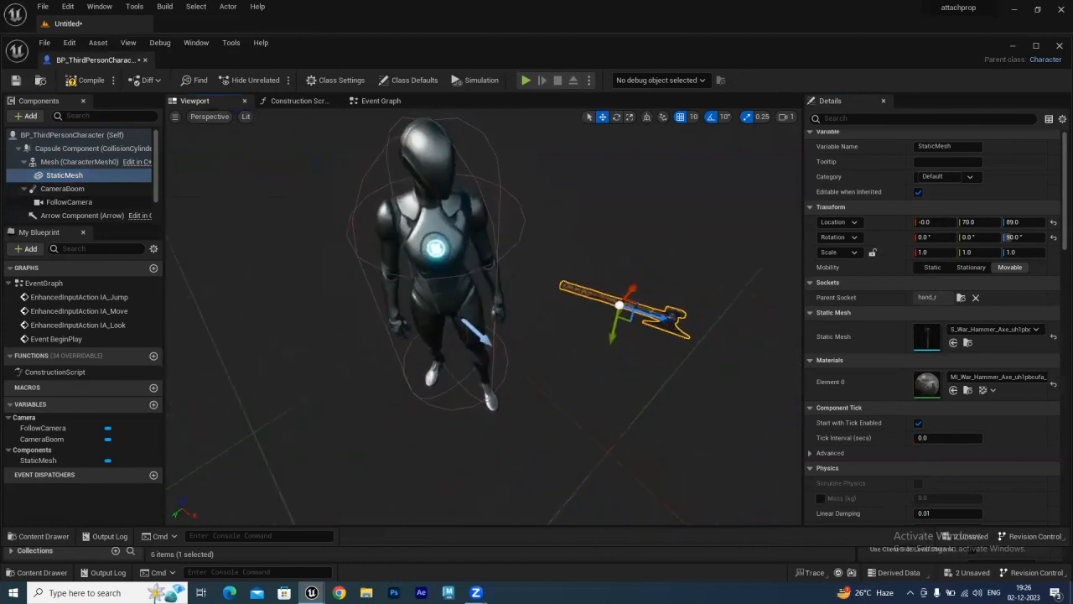
Reset the axe component's rotation and location to their default zero values.
click(1053, 237)
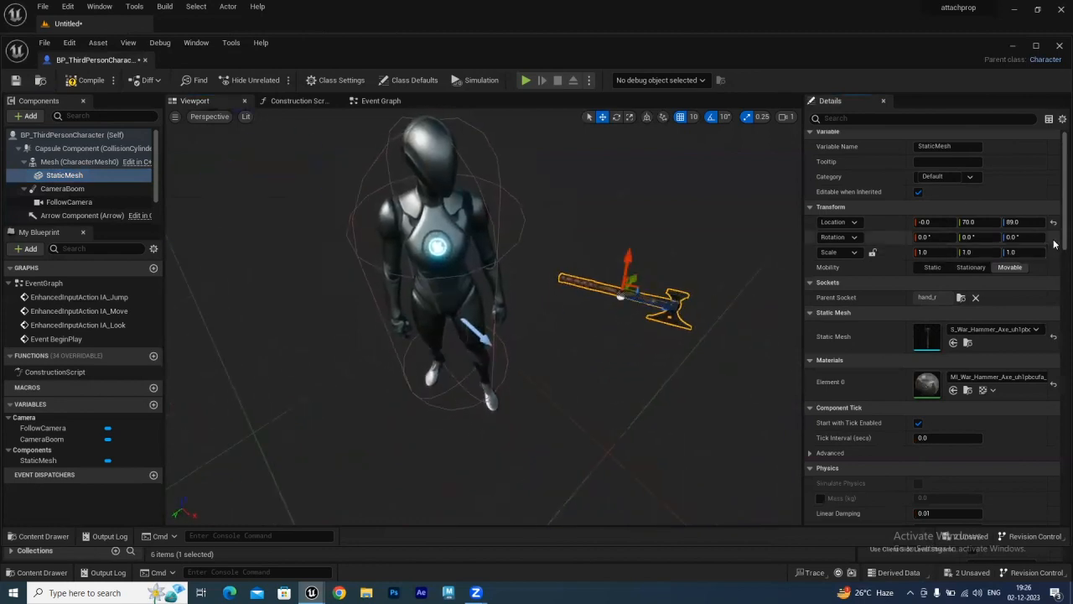
click(1054, 224)
alt+drag(369, 388, 424, 327)
Turn off grid snapping and move the axe into the right hand, to a location of about -10.3, 3.7, 23.0.
click(680, 118)
drag(421, 274, 425, 300)
alt+drag(443, 388, 383, 364)
drag(466, 296, 462, 289)
drag(474, 325, 472, 330)
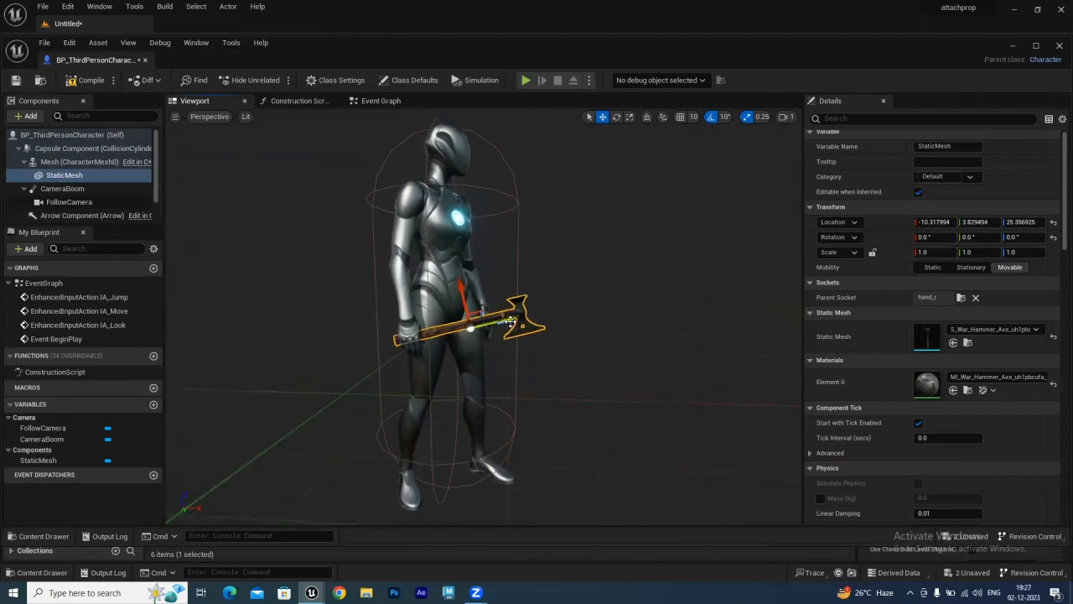
Fine-tune the axe's grip by moving it along its X axis to about -12.2, and check the fit up close.
click(175, 120)
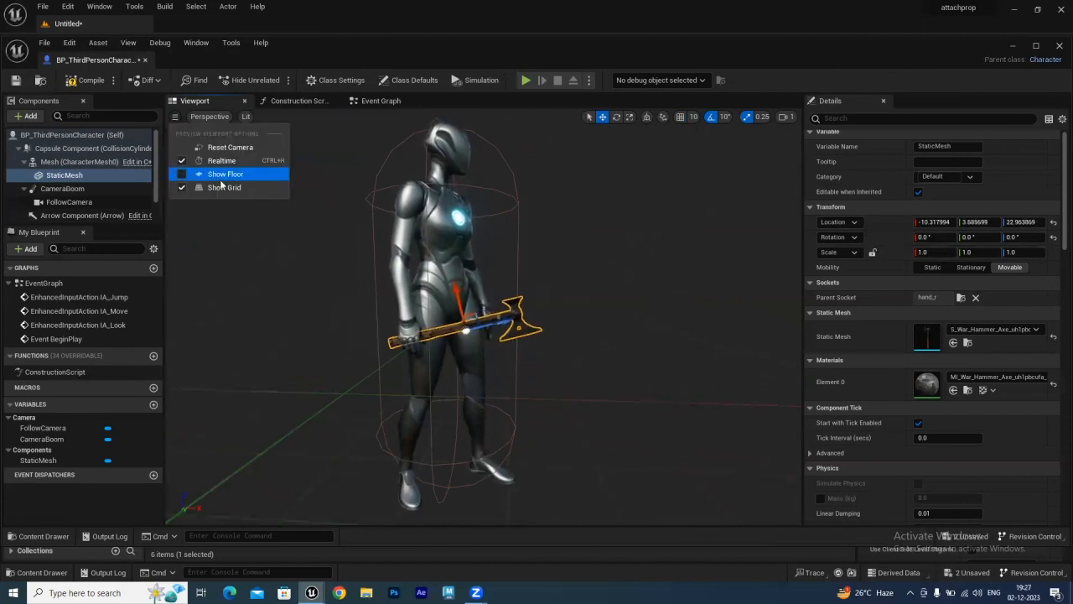
click(218, 164)
alt+drag(362, 415, 362, 375)
key(f)
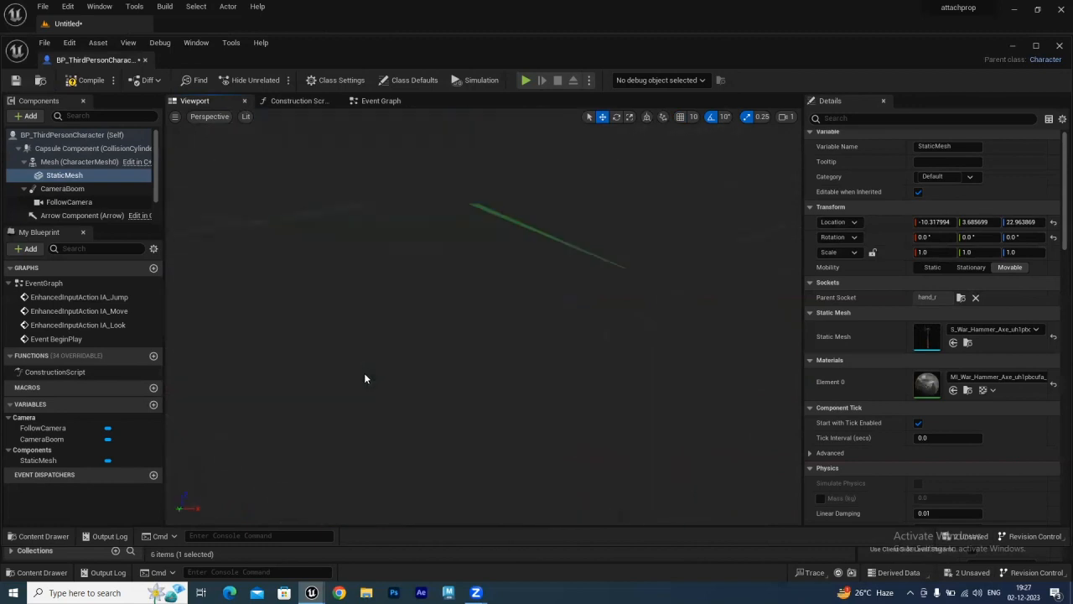
drag(353, 307, 252, 381)
click(173, 119)
click(319, 210)
scroll(585, 304, down, 8)
scroll(585, 306, down, 3)
scroll(550, 375, up, 12)
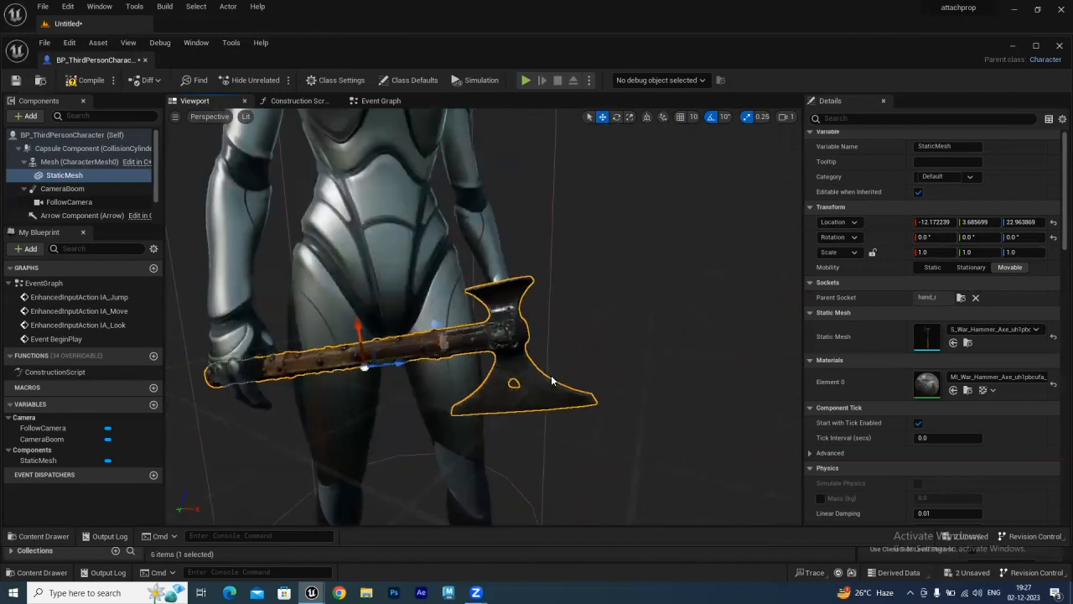
alt+drag(541, 343, 674, 352)
scroll(671, 348, down, 10)
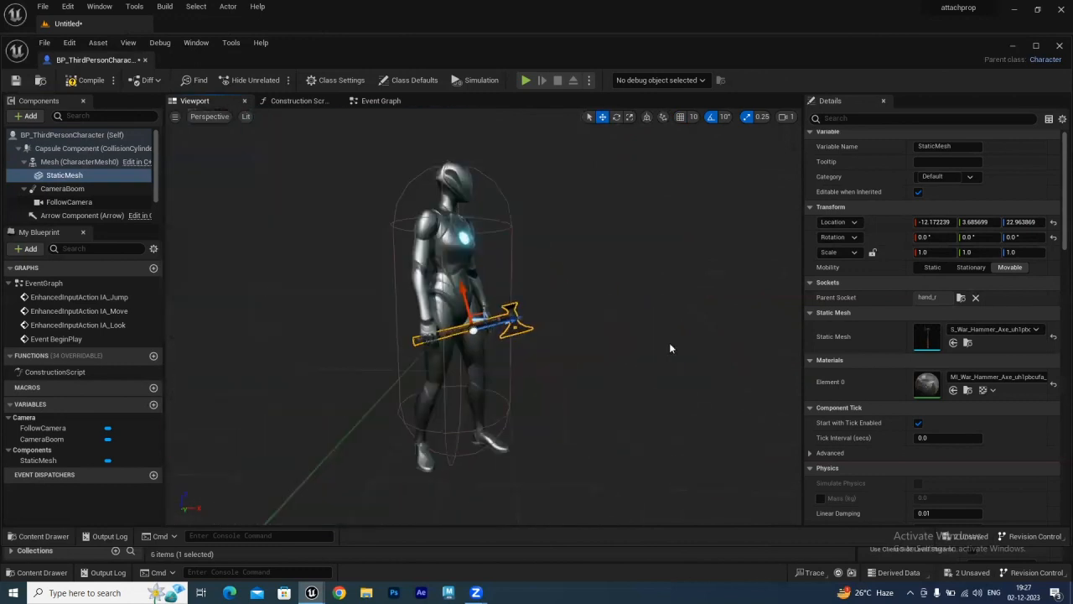
Save the BP_ThirdPersonCharacter blueprint and close its editor.
click(16, 81)
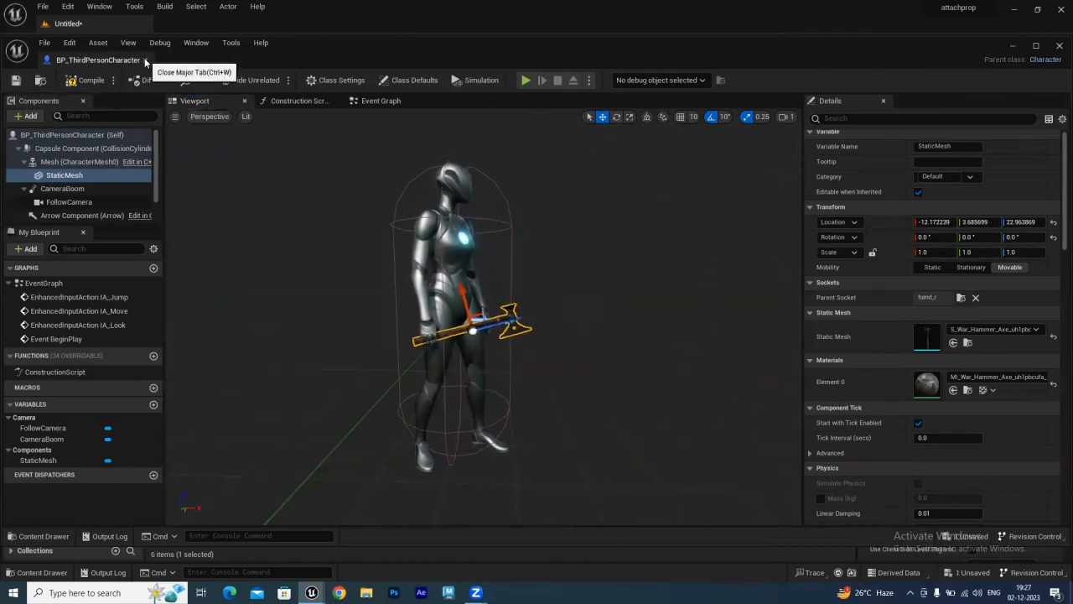
click(145, 61)
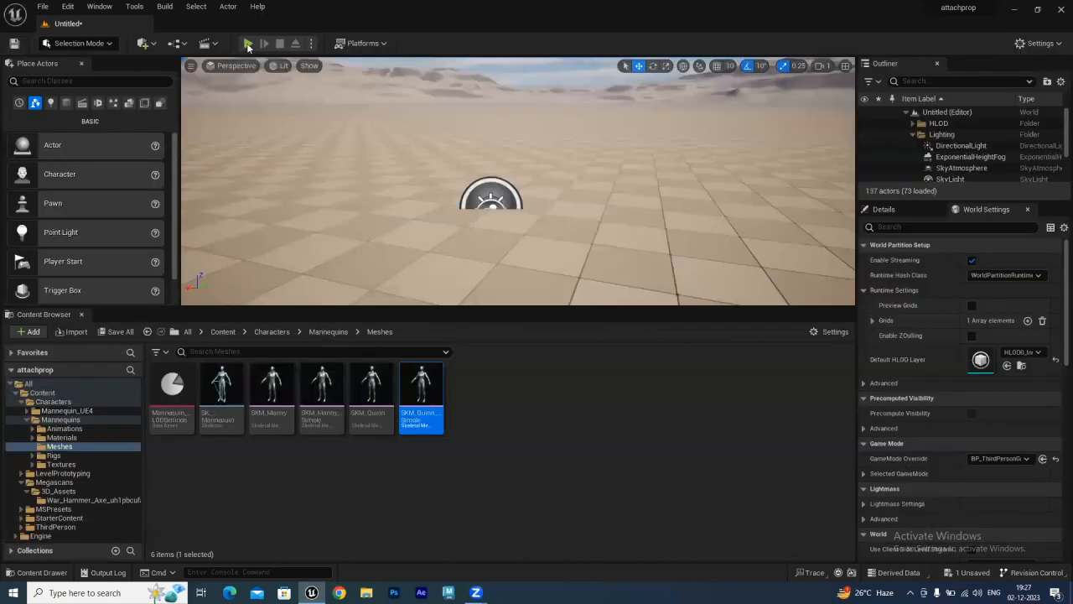
Play-test the level and run the character around in several directions to check how the axe follows its right hand.
click(629, 193)
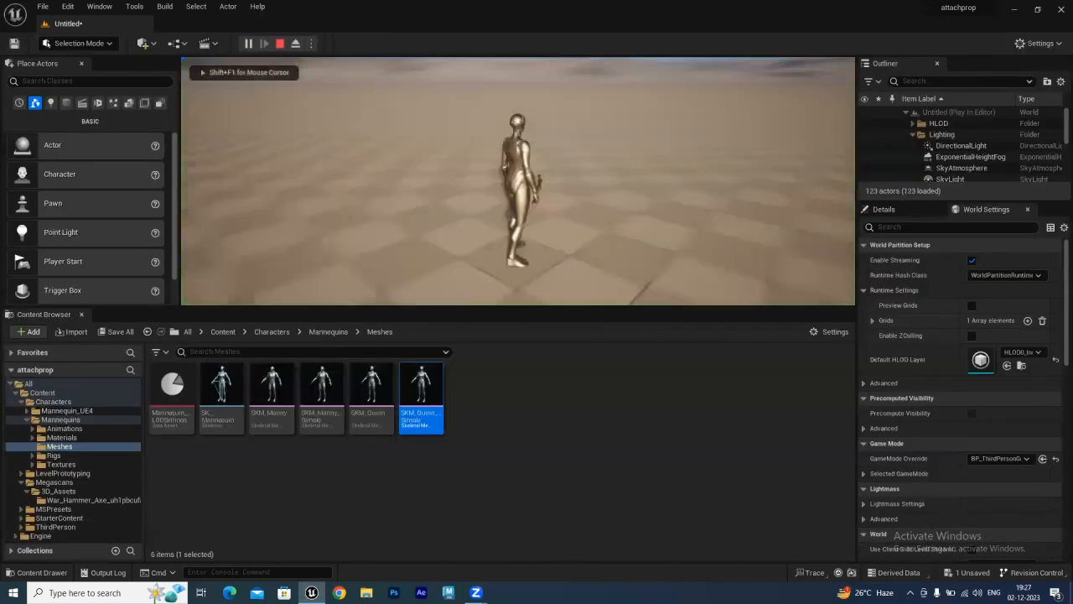
key(w)
key(d)
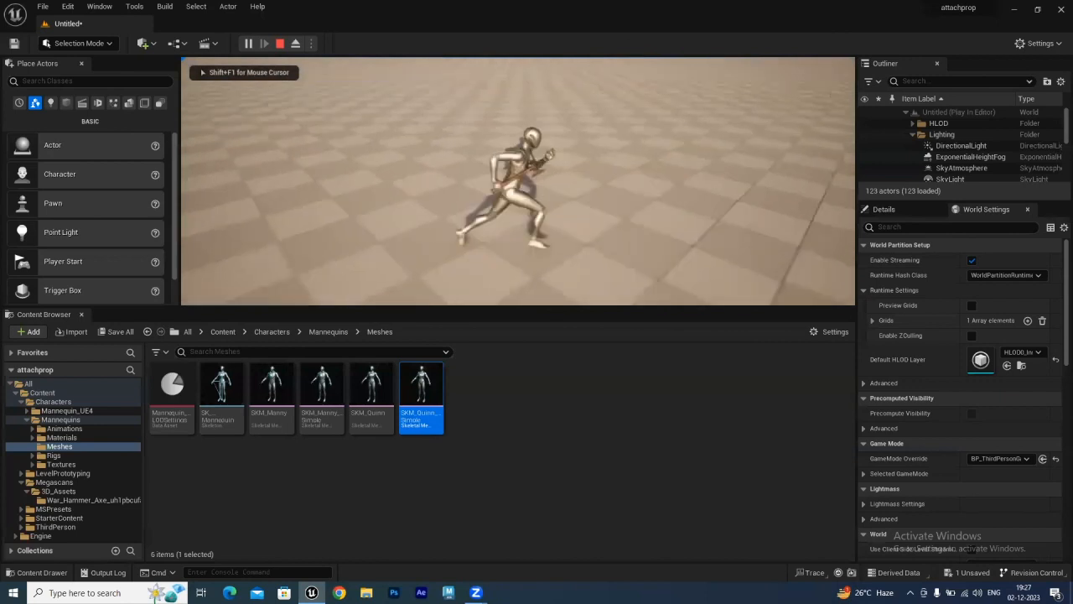
key(w)
key(d)
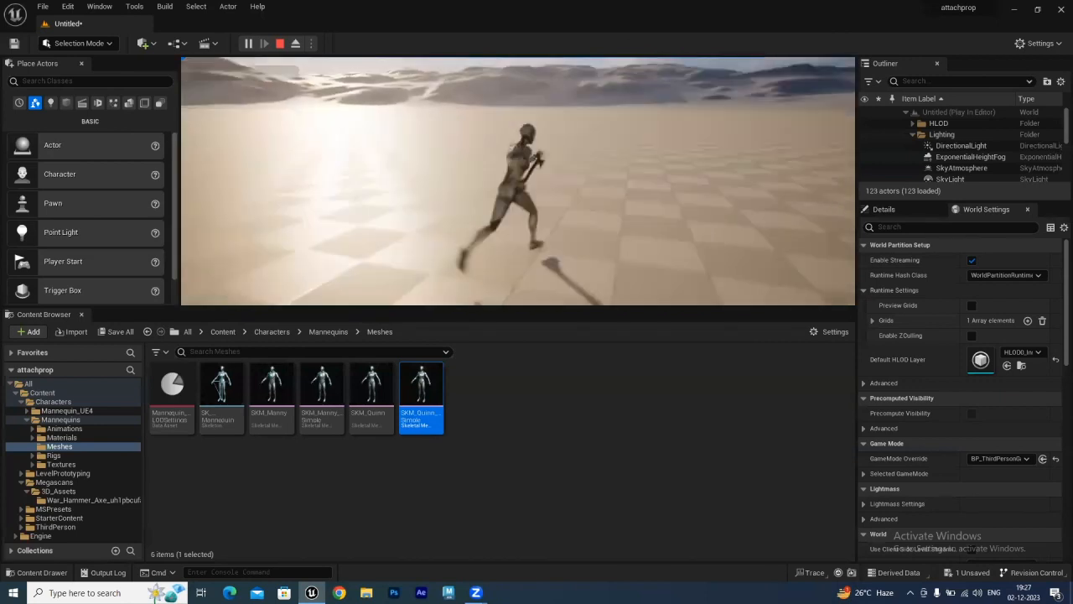
key(a)
key(d)
key(w)
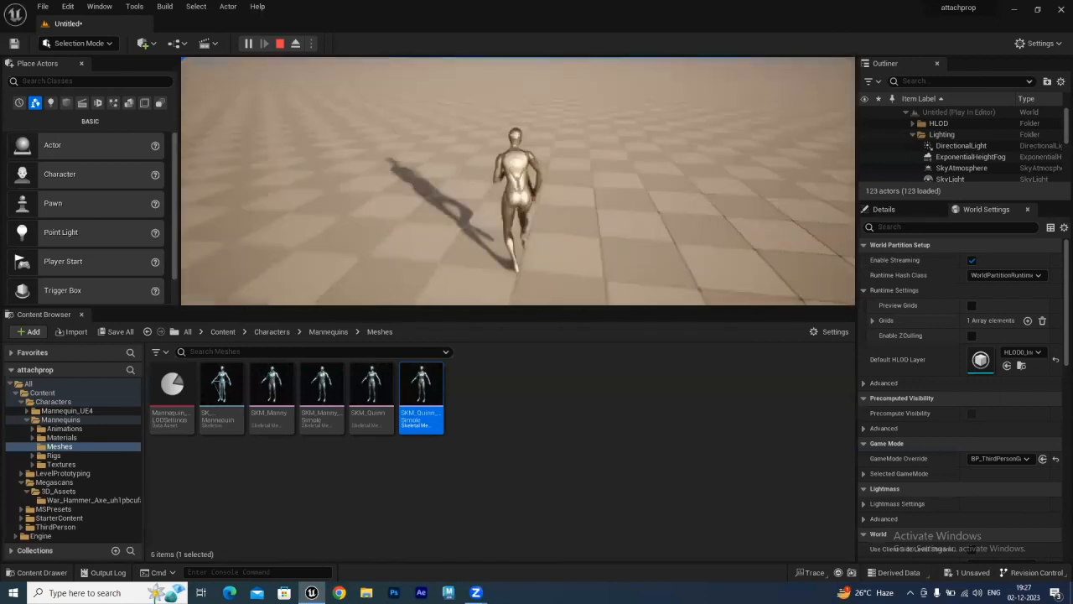